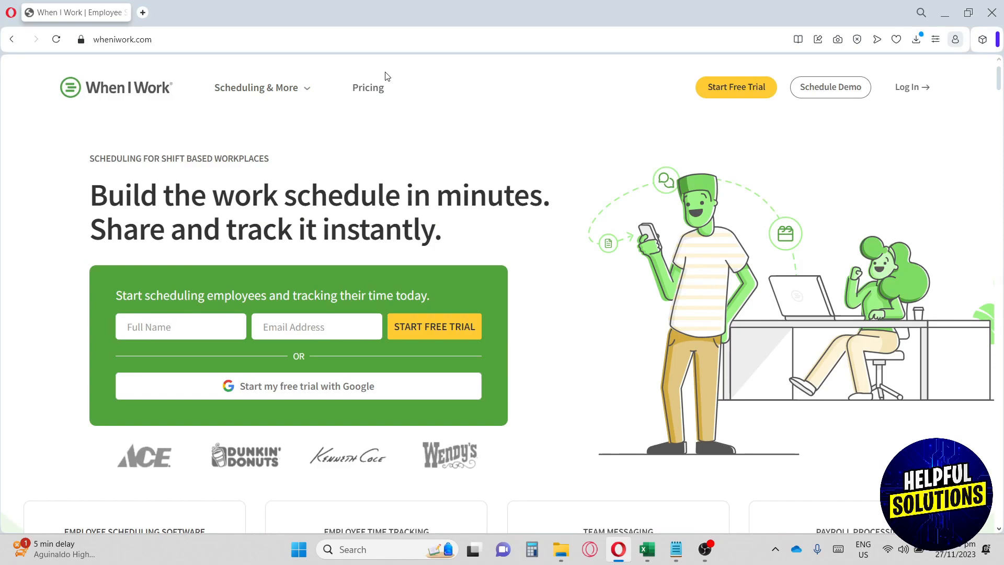
Browse the When I Work site and start a free trial with Google.
scroll(387, 76, "down", 2)
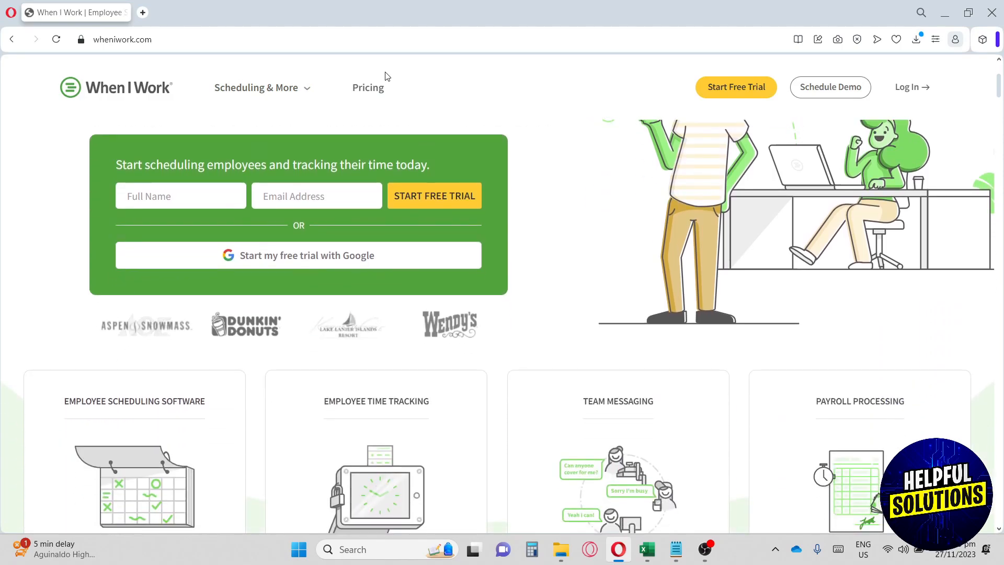
scroll(387, 77, "down", 1)
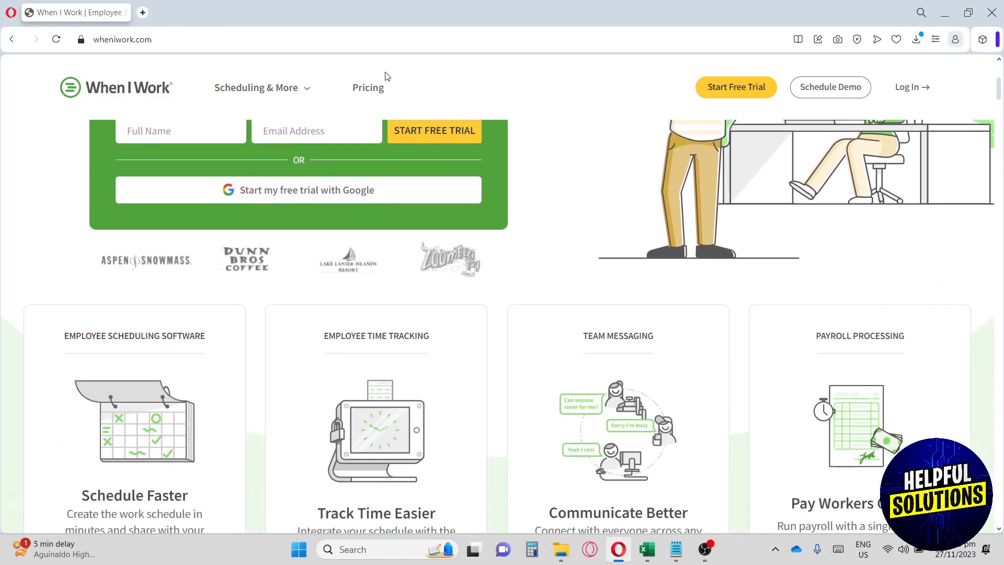
scroll(387, 77, "down", 1)
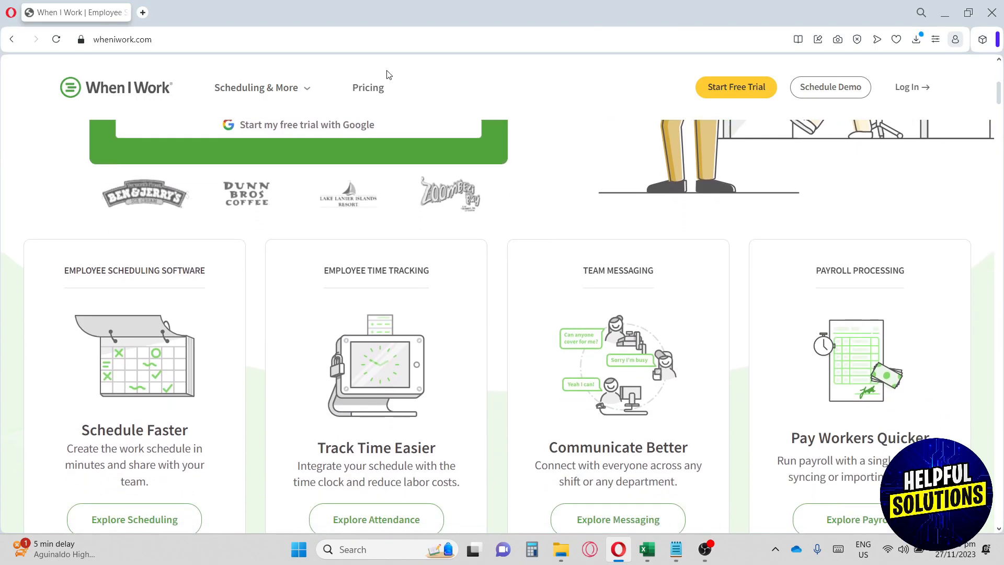
scroll(387, 75, "down", 2)
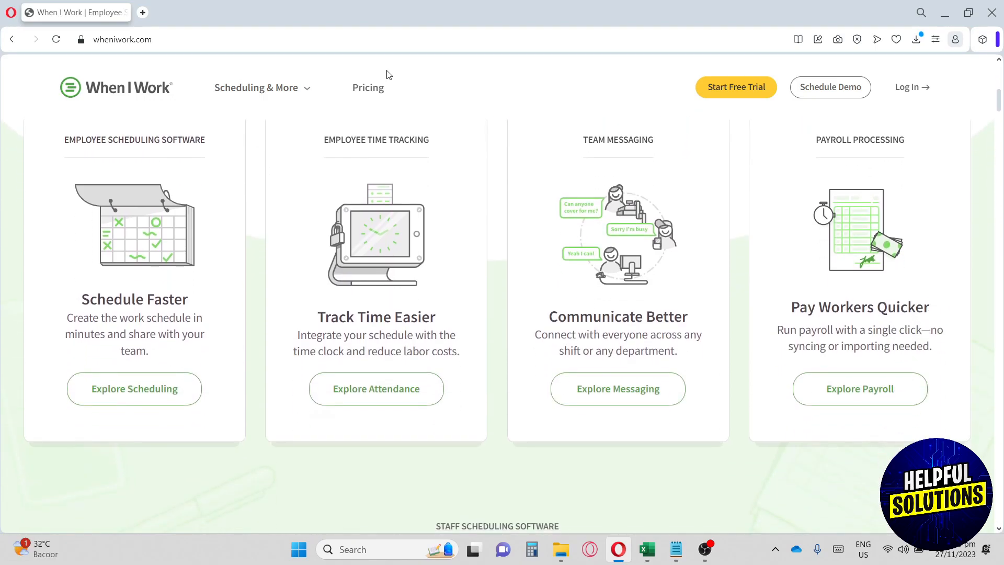
scroll(387, 75, "down", 1)
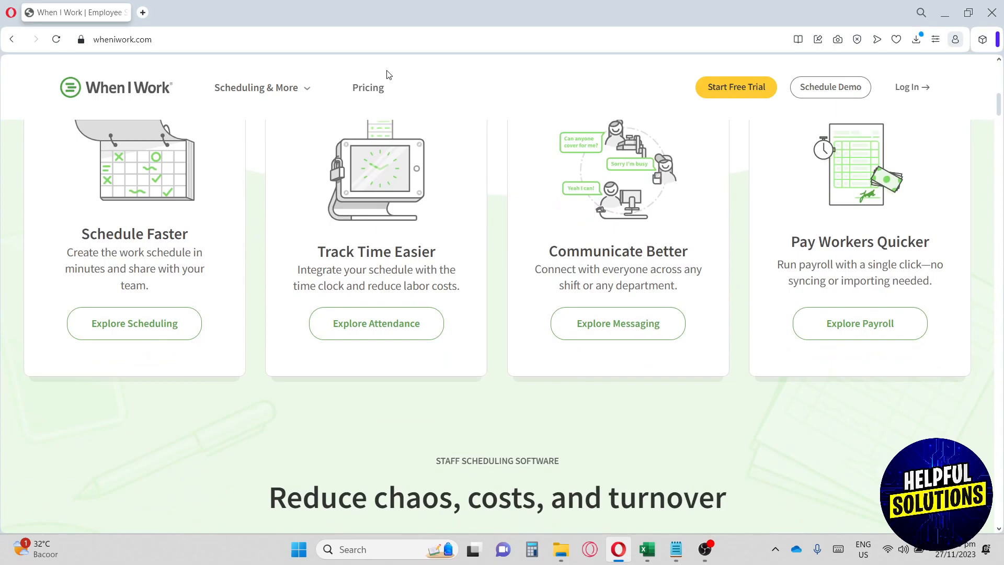
scroll(387, 76, "down", 1)
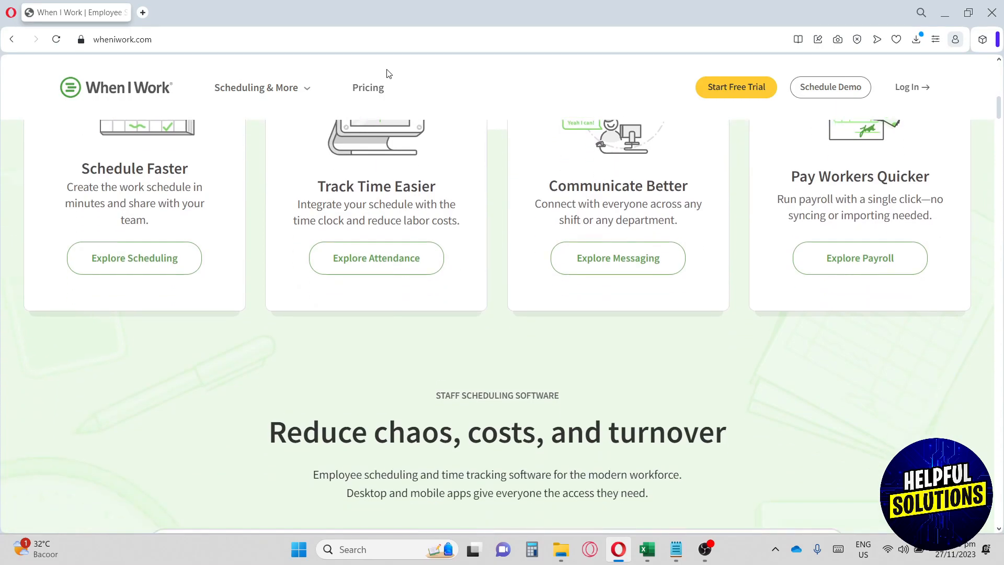
scroll(388, 74, "down", 3)
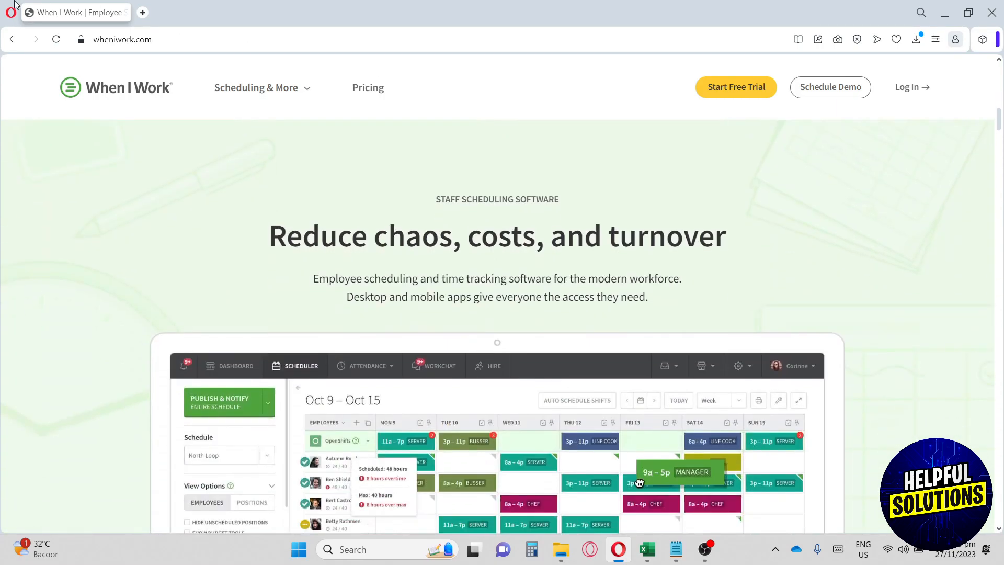
scroll(127, 139, "up", 8)
left_click(153, 38)
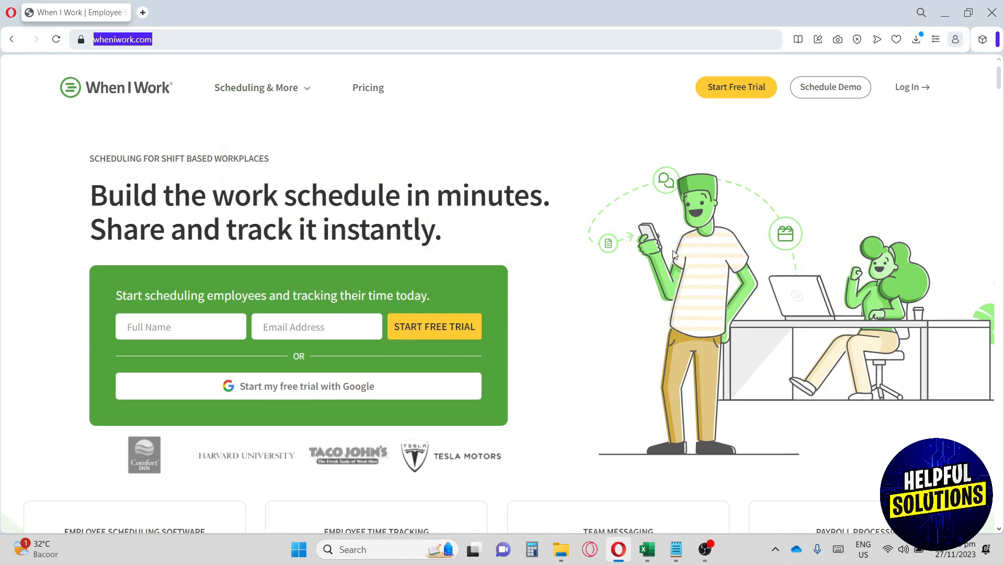
scroll(672, 254, "down", 6)
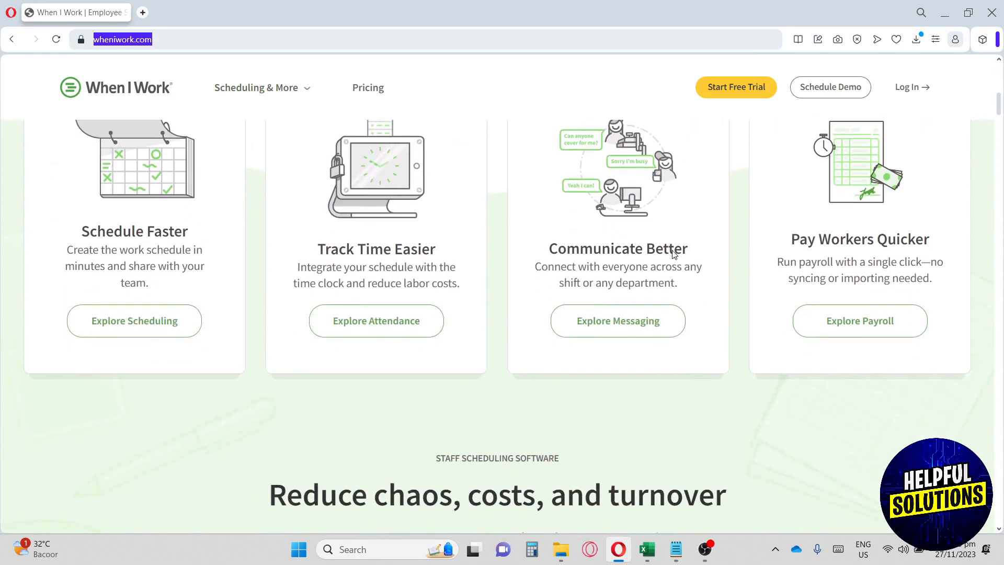
scroll(673, 253, "down", 12)
scroll(673, 251, "down", 8)
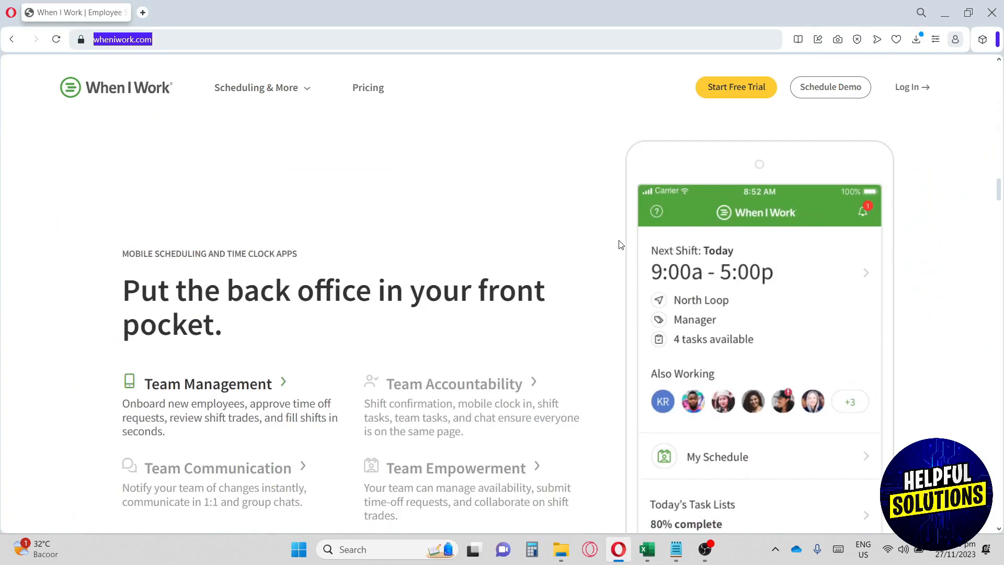
scroll(625, 254, "up", 20)
scroll(621, 245, "up", 2)
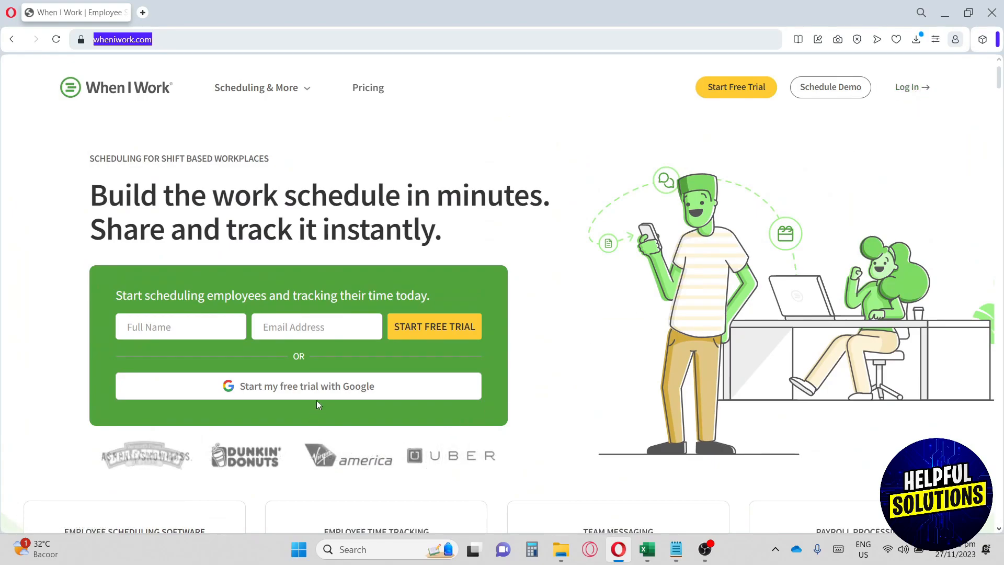
left_click(284, 393)
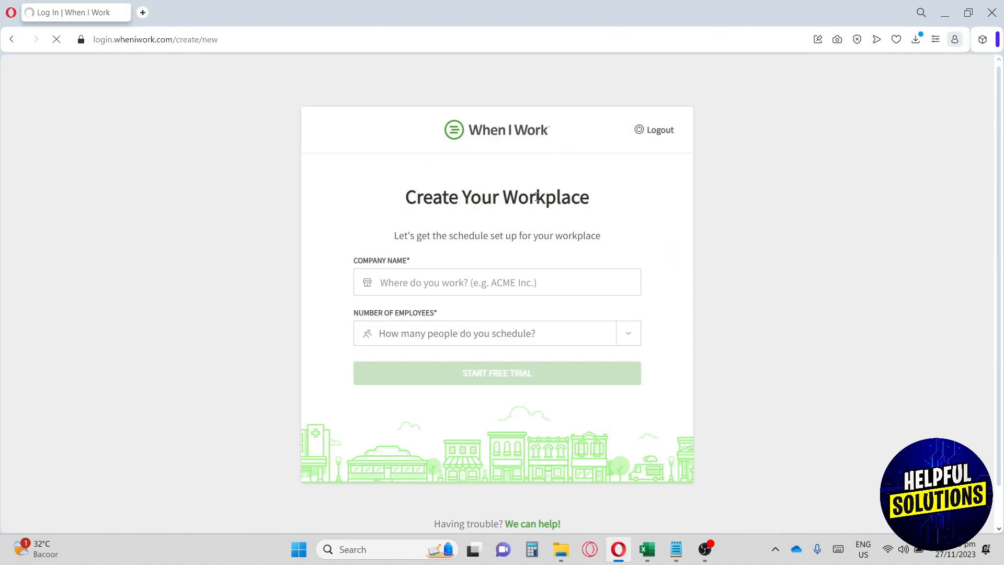
Create the workplace 'The Savvy Bake' with 1-20 employees.
left_click(454, 284)
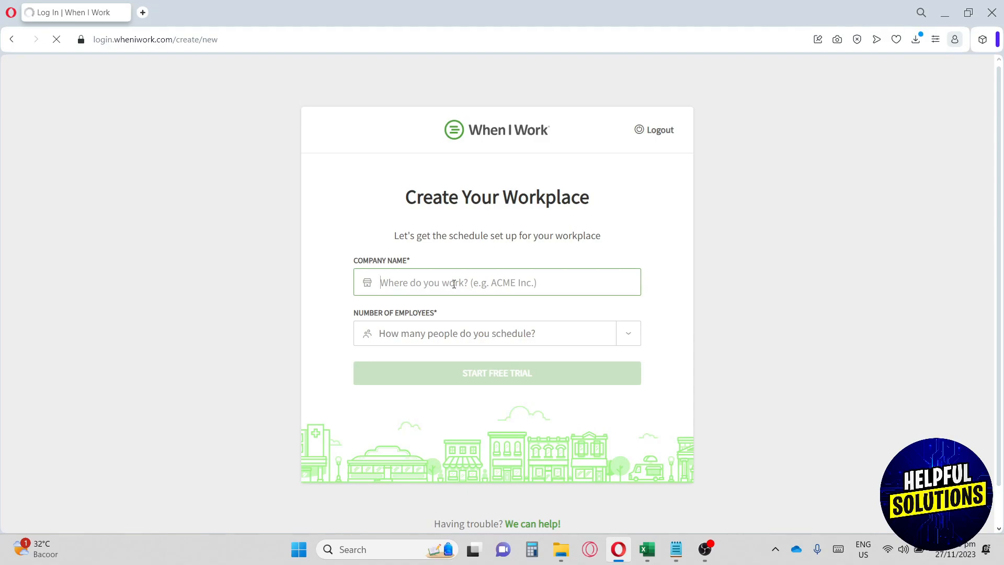
type("G")
key("BackSpace")
type("The S")
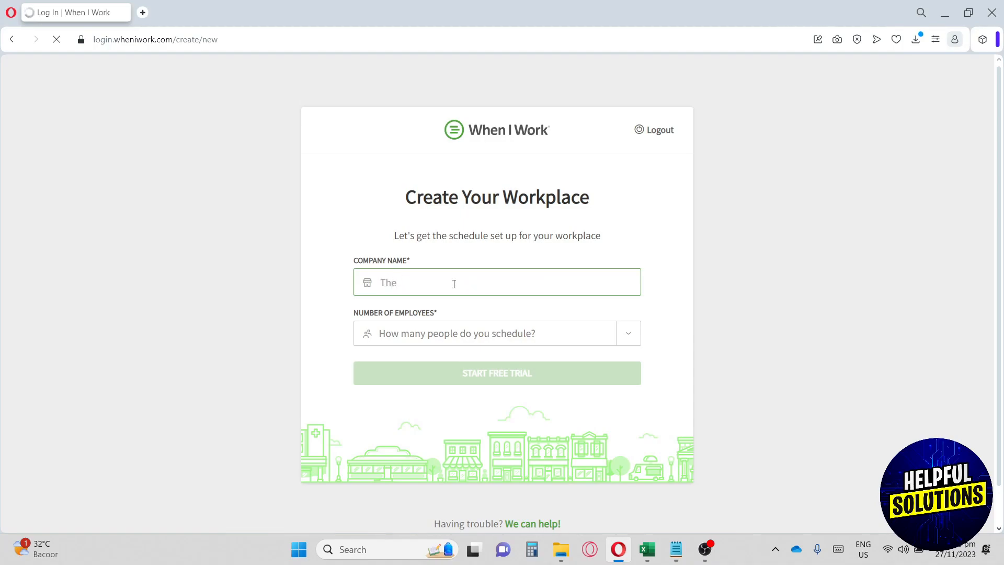
type("avvy Bake")
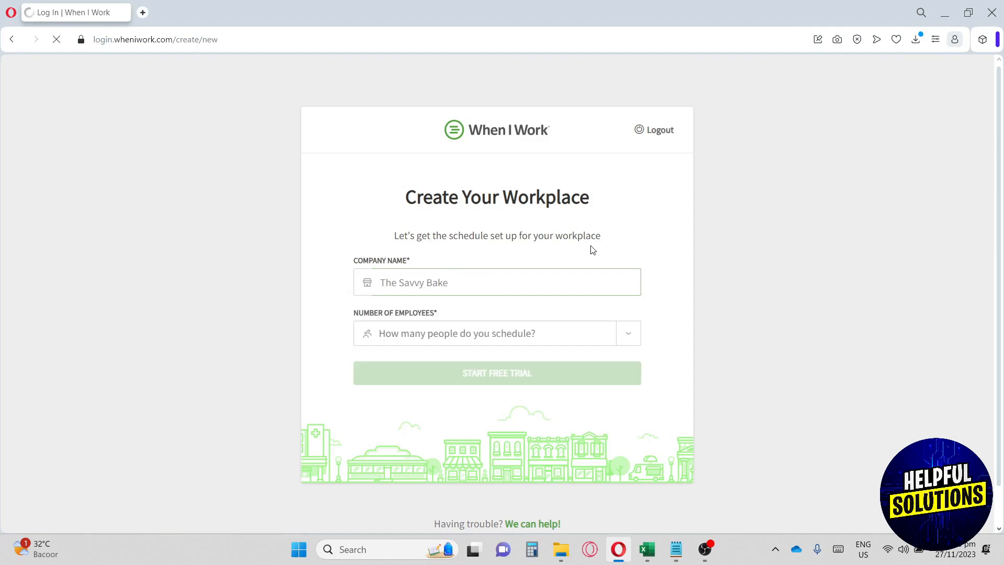
left_click(475, 340)
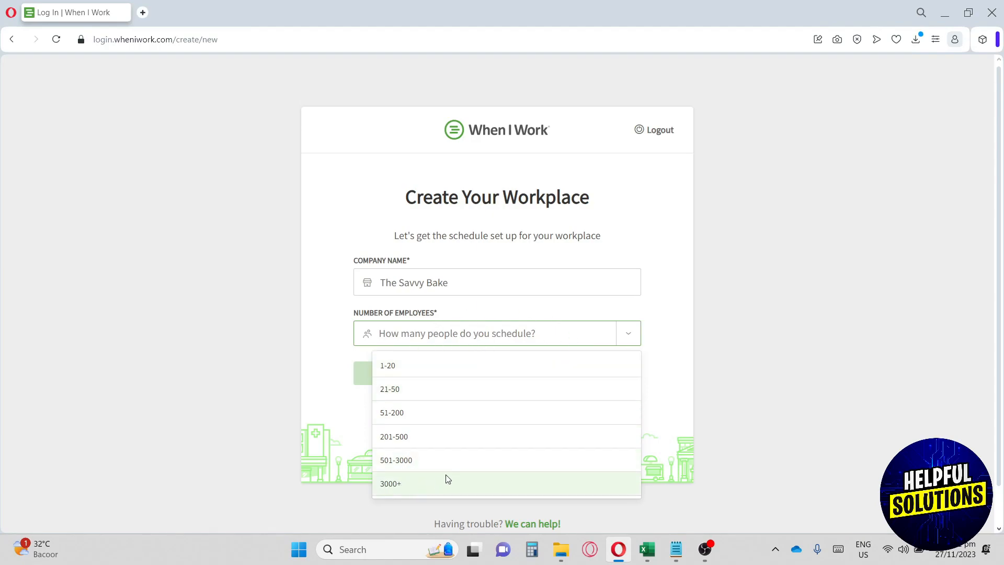
left_click(405, 368)
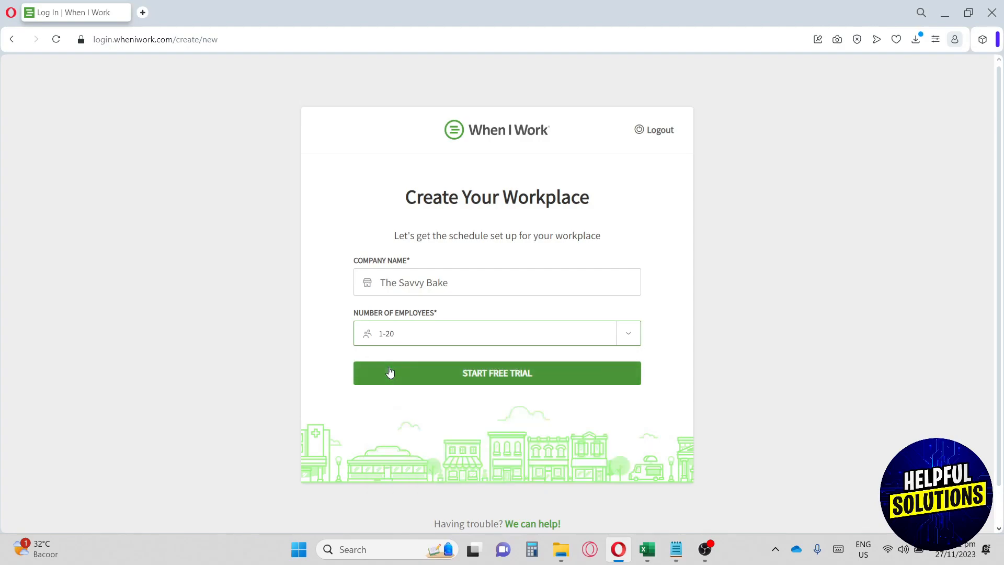
left_click(476, 377)
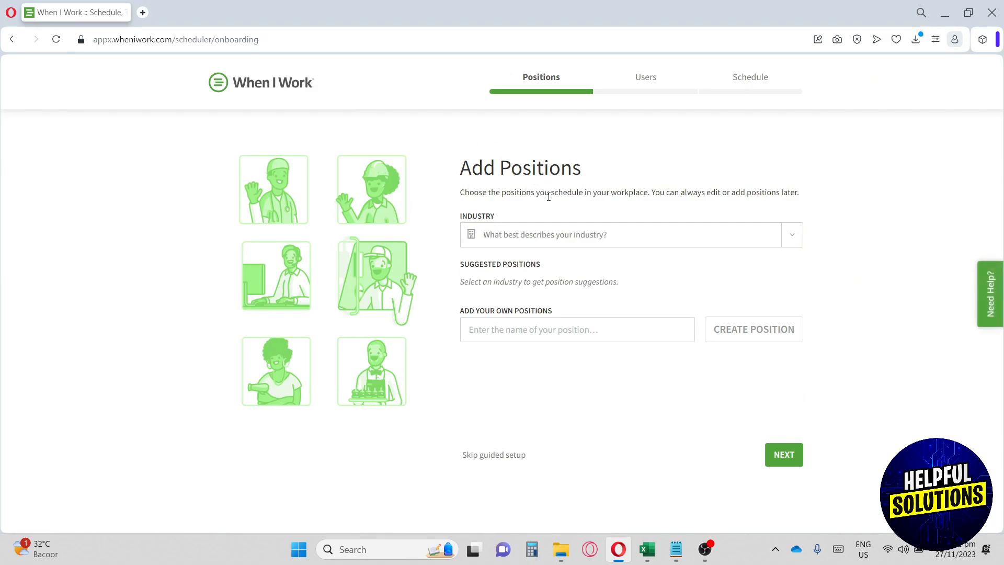
Choose Food Services as the industry.
left_click(553, 238)
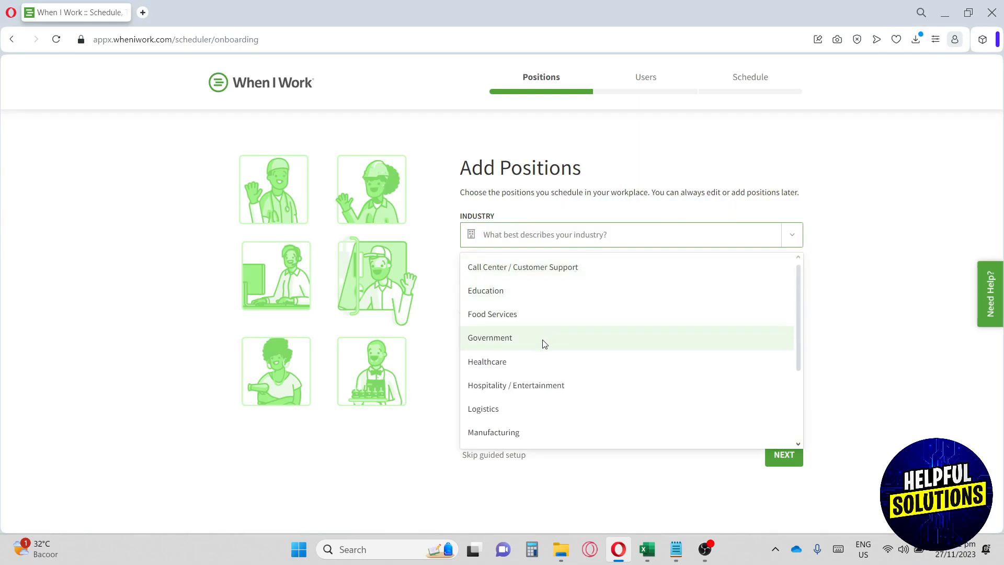
scroll(544, 340, "down", 2)
scroll(546, 336, "up", 3)
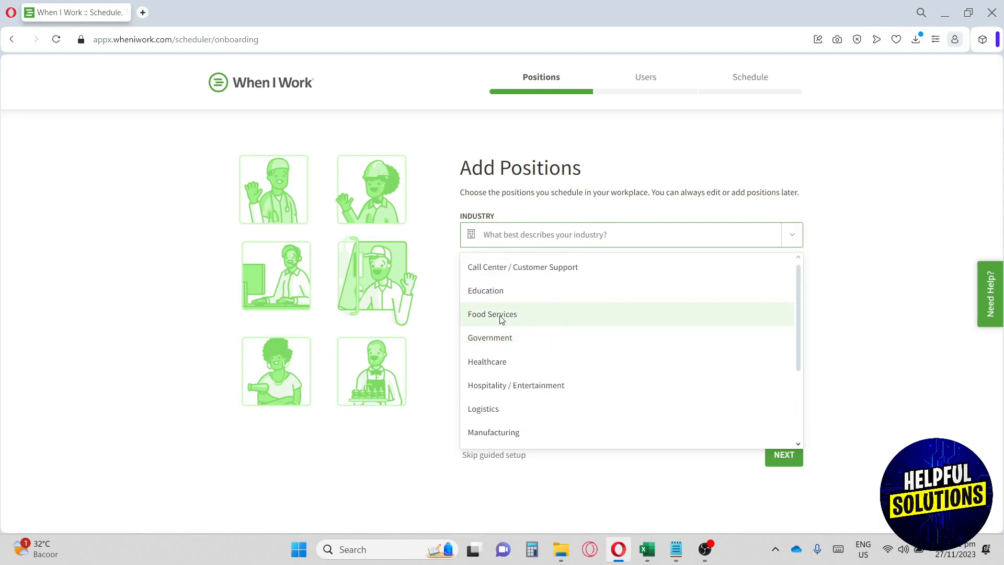
left_click(515, 317)
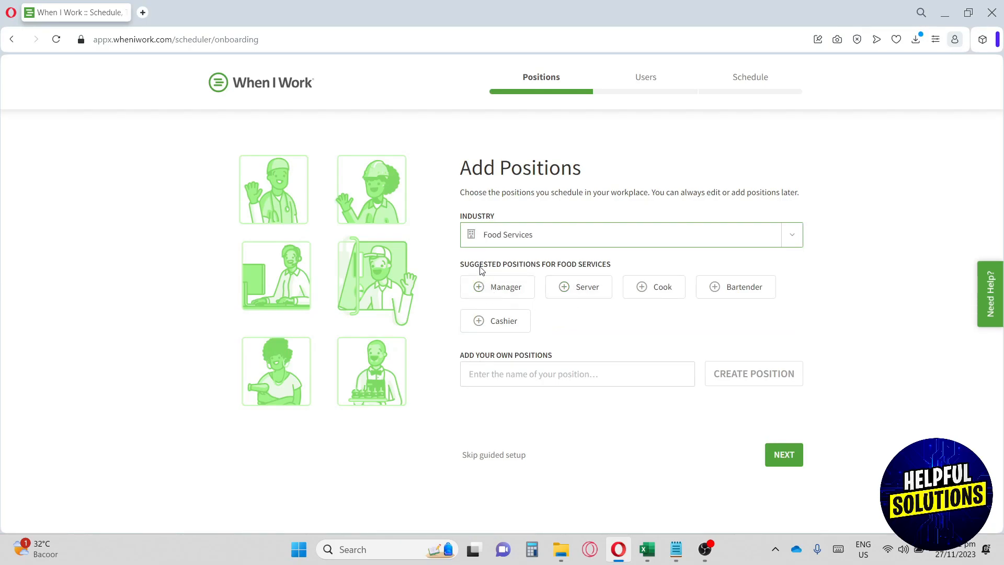
left_click_drag(467, 268, 596, 264)
left_click(593, 323)
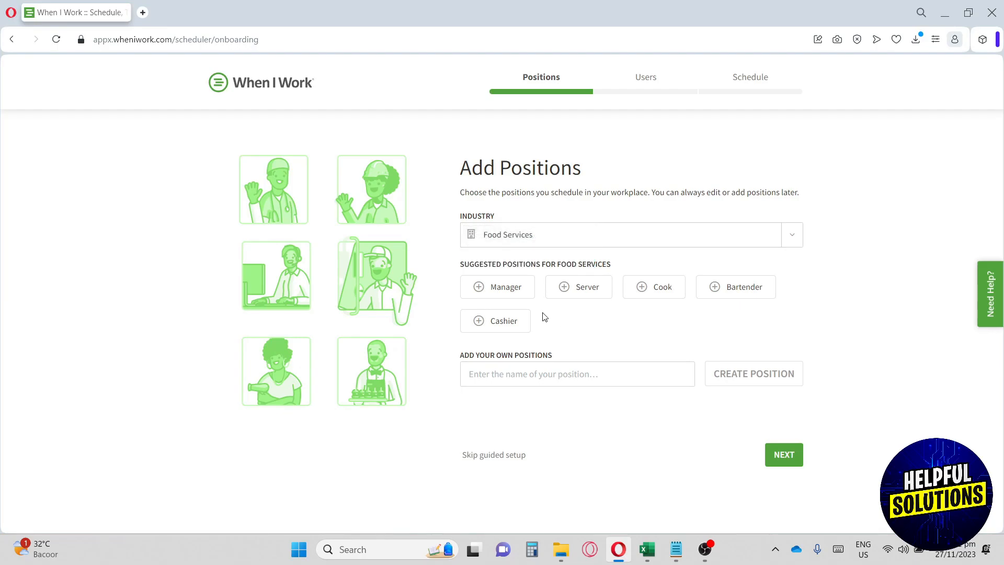
Add Manager, Server, Cook and Cashier positions and continue to Add Users.
left_click(479, 293)
left_click(583, 287)
left_click(640, 291)
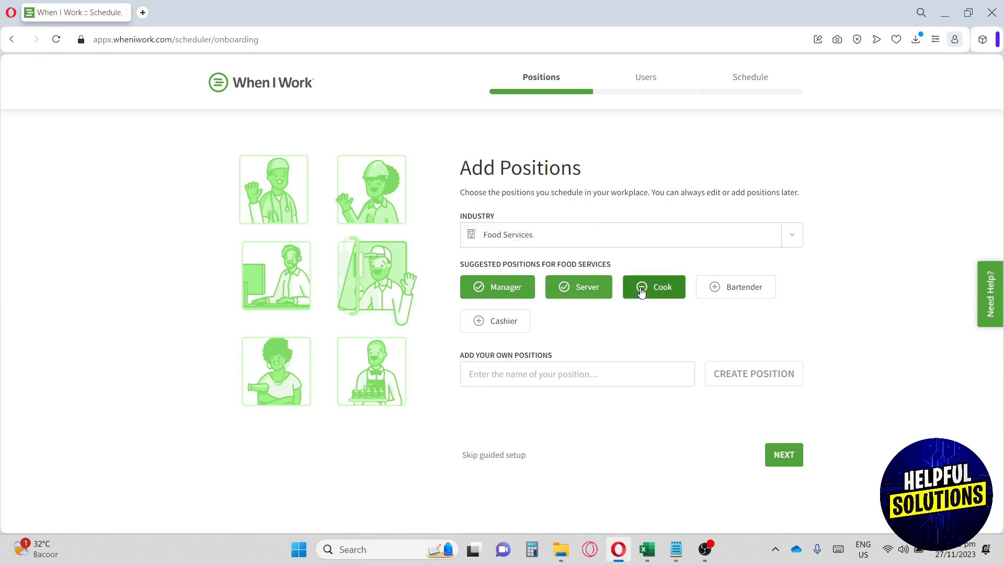
left_click(478, 323)
left_click(500, 373)
left_click_drag(463, 358, 573, 357)
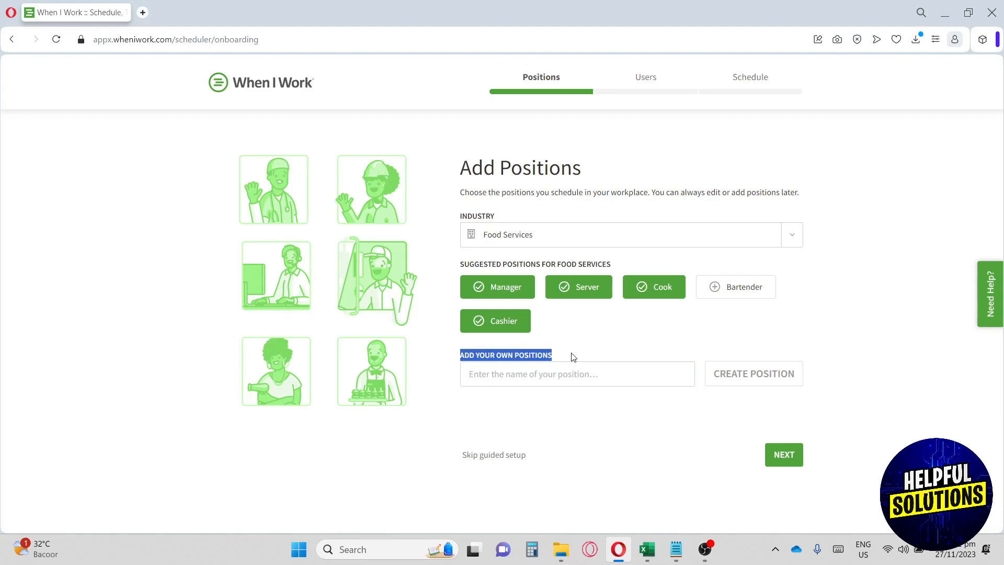
left_click(545, 371)
left_click(599, 348)
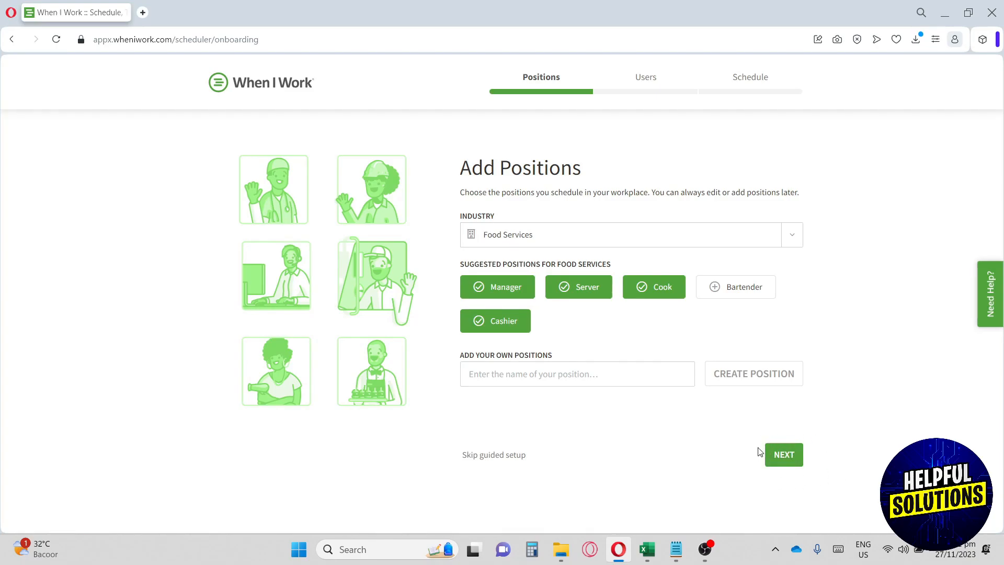
left_click(790, 456)
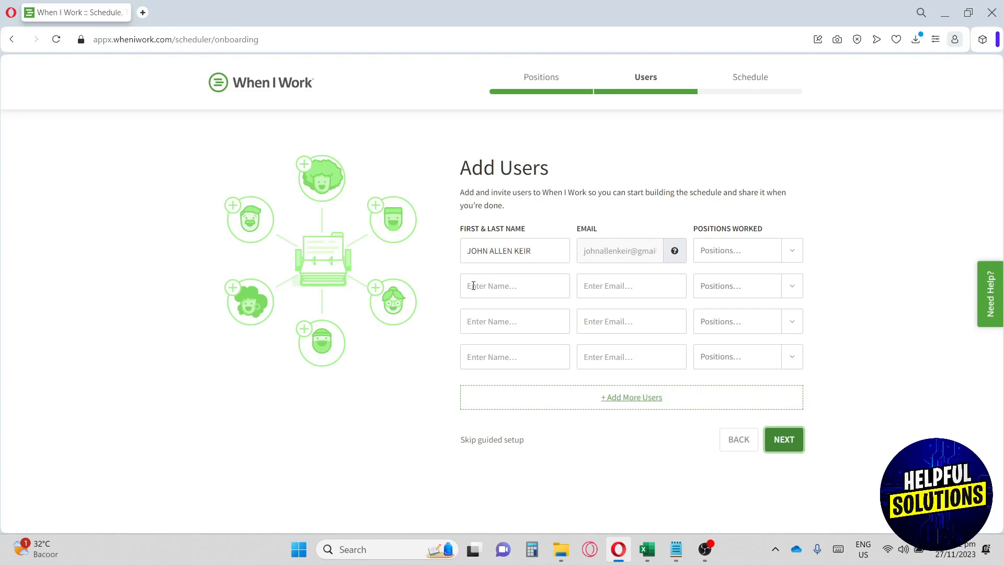
Add a second user's name and email as Manager, and make the first user Cashier.
left_click(496, 286)
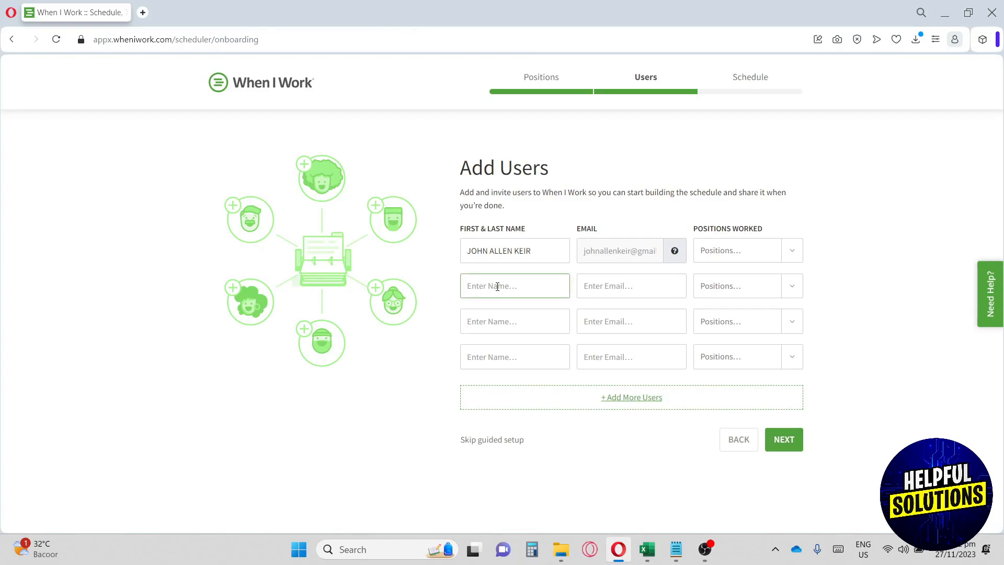
left_click(630, 285)
type("T")
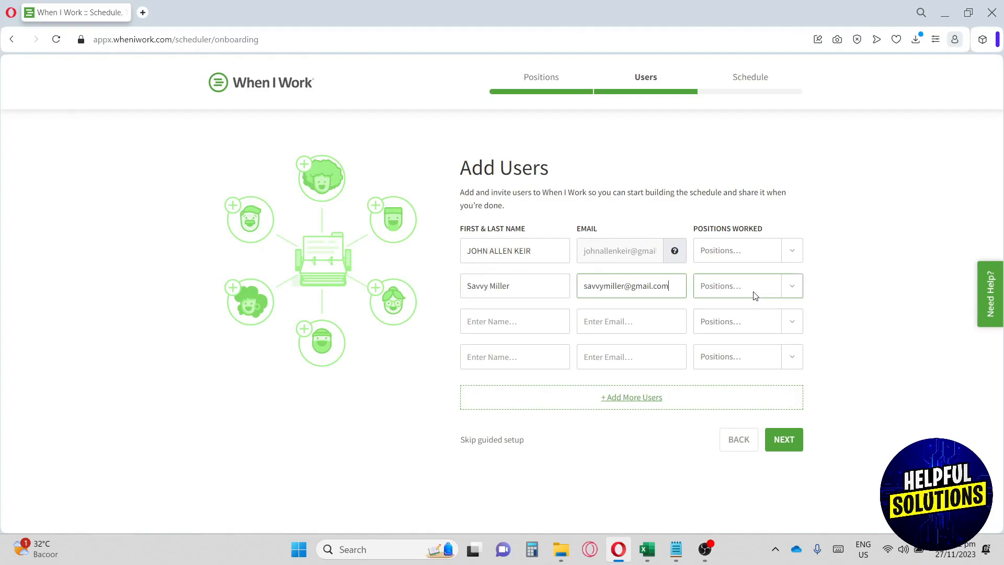
left_click(753, 287)
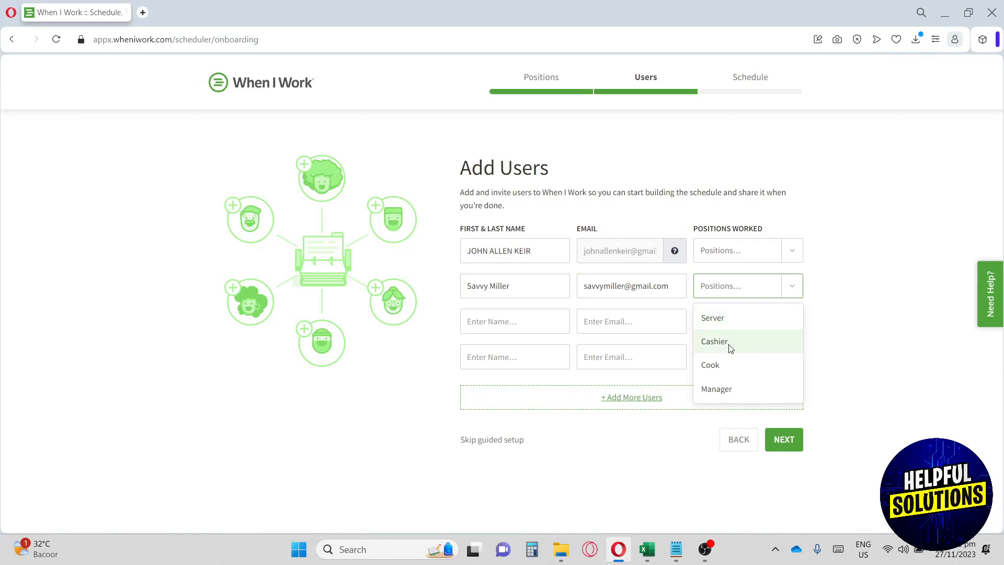
left_click(723, 387)
left_click(726, 256)
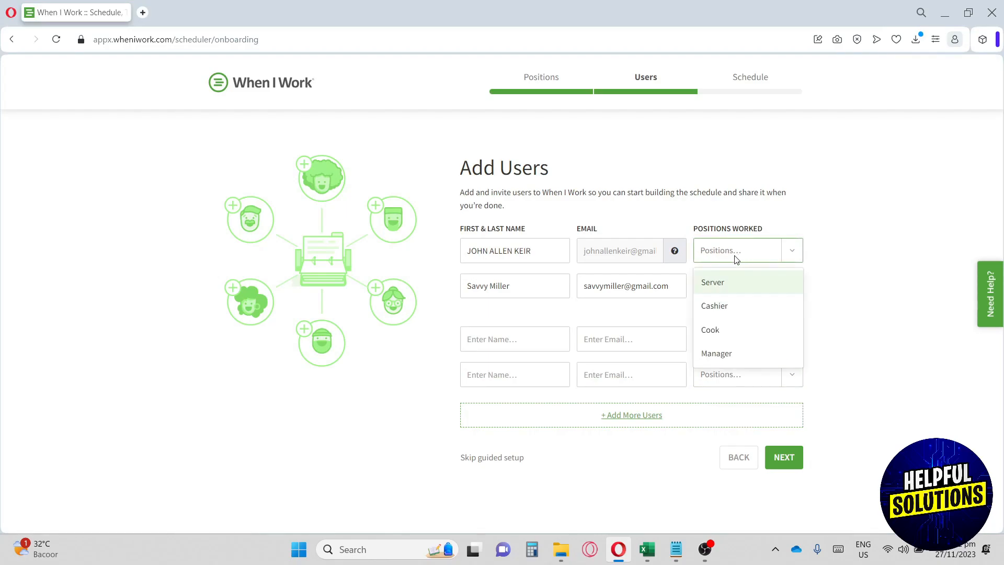
left_click(730, 306)
Add a third user's name and email with the Cook position, then continue.
left_click(494, 347)
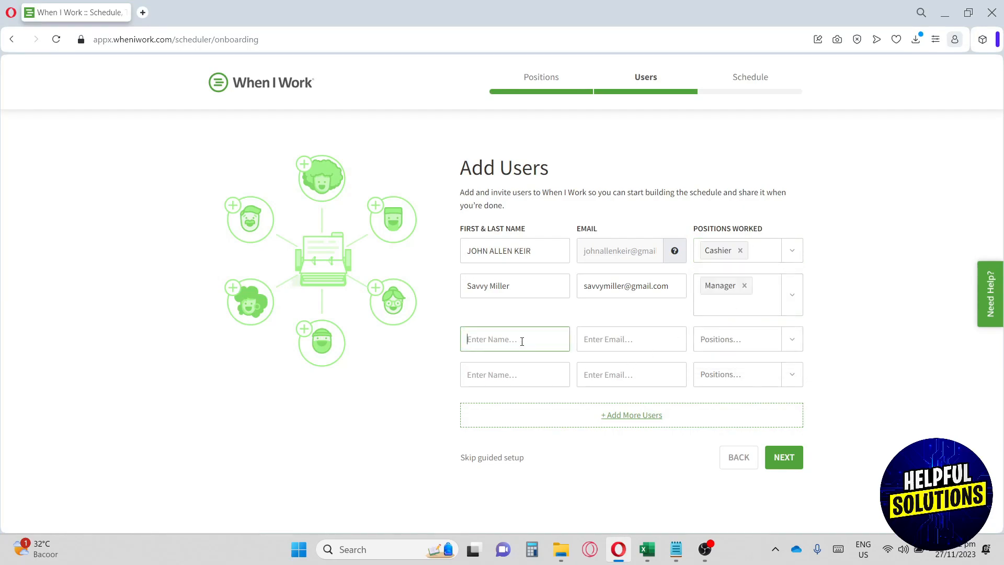
left_click(597, 338)
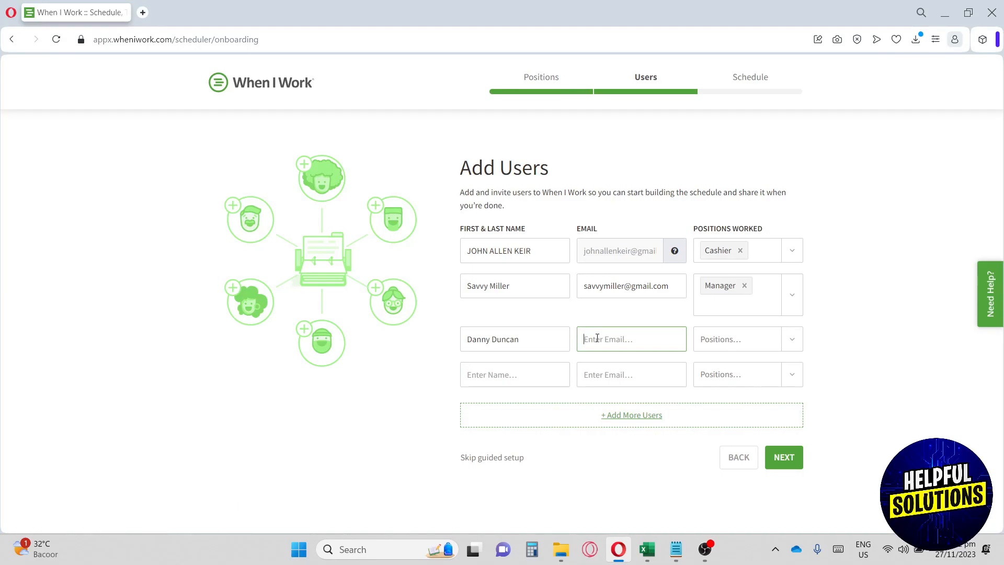
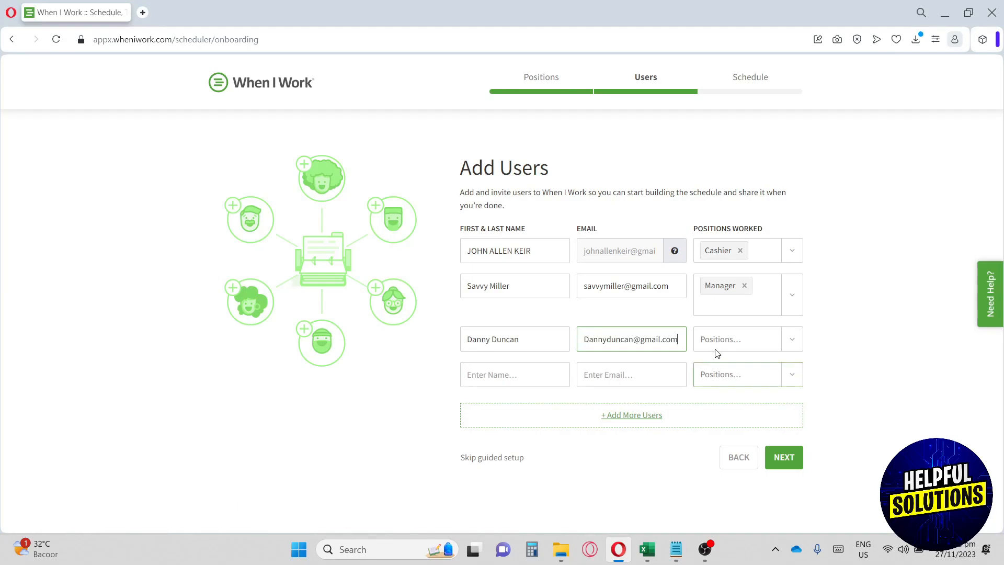
left_click(728, 339)
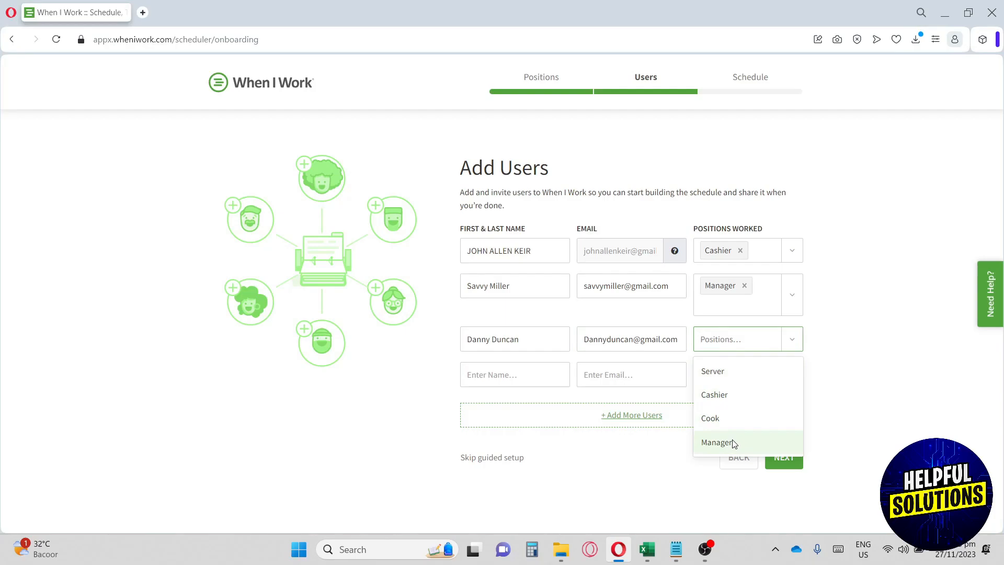
left_click(735, 420)
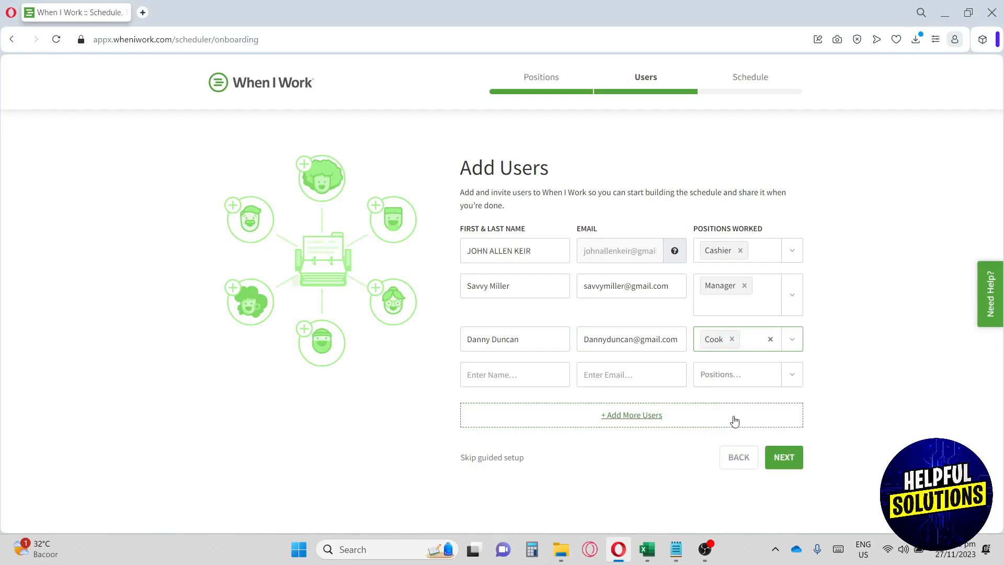
left_click(788, 461)
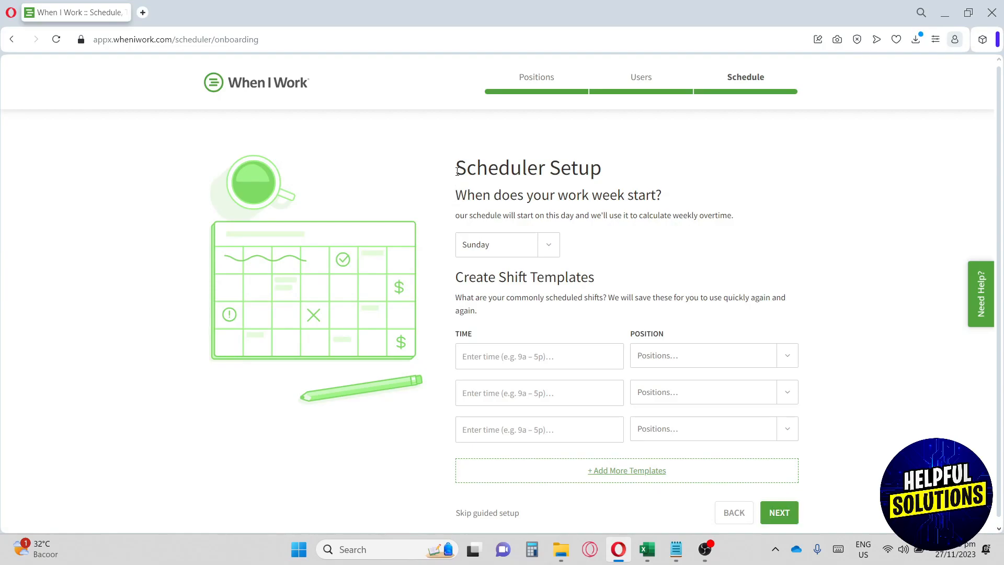
Change the work week start day from Sunday to Monday.
left_click_drag(453, 197, 524, 198)
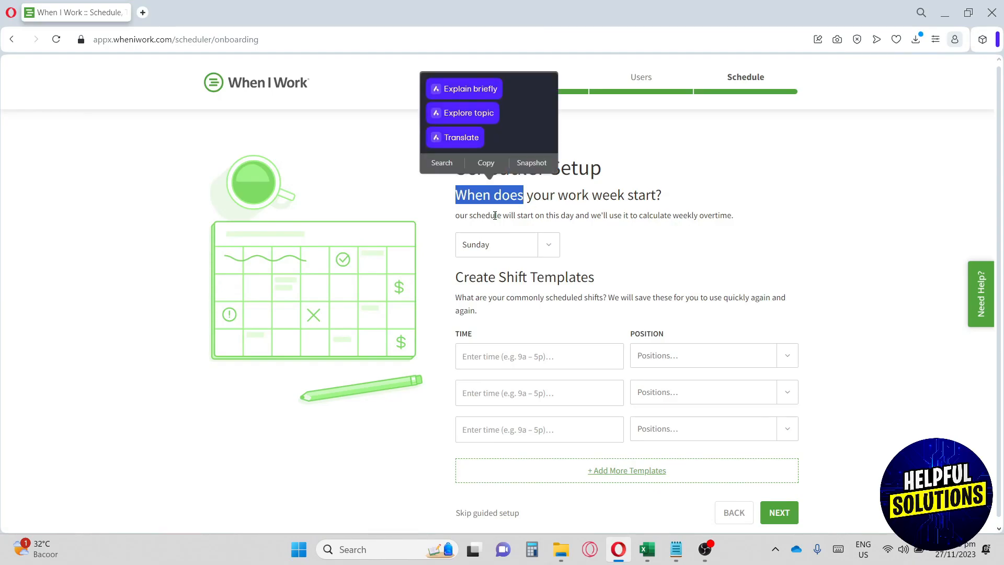
left_click_drag(482, 216, 695, 215)
left_click(520, 253)
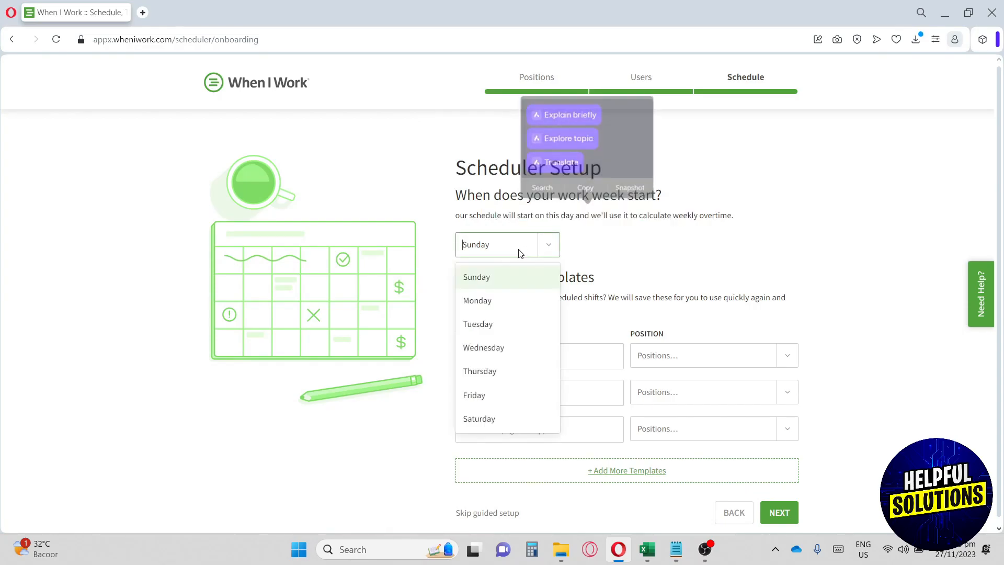
left_click(521, 253)
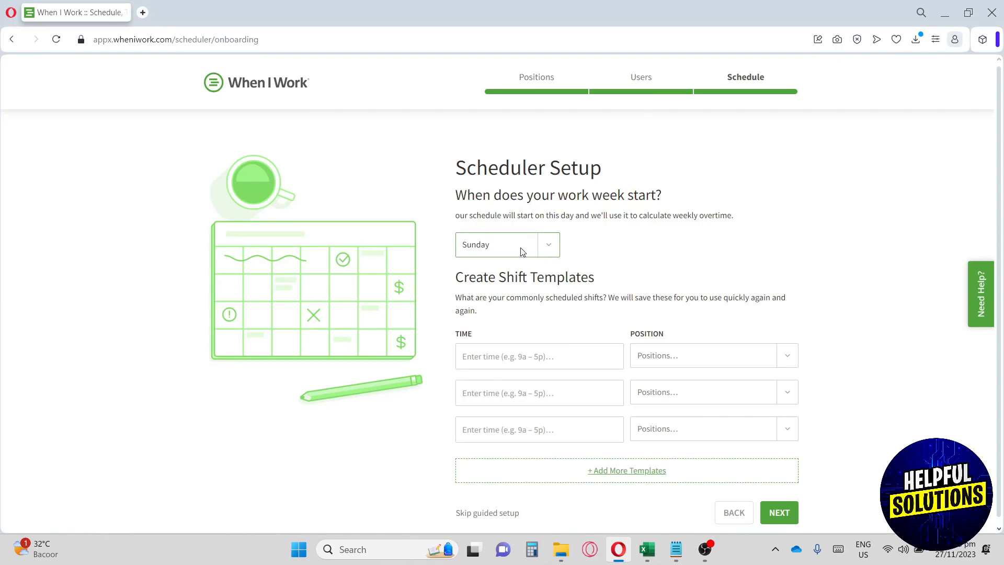
left_click(521, 250)
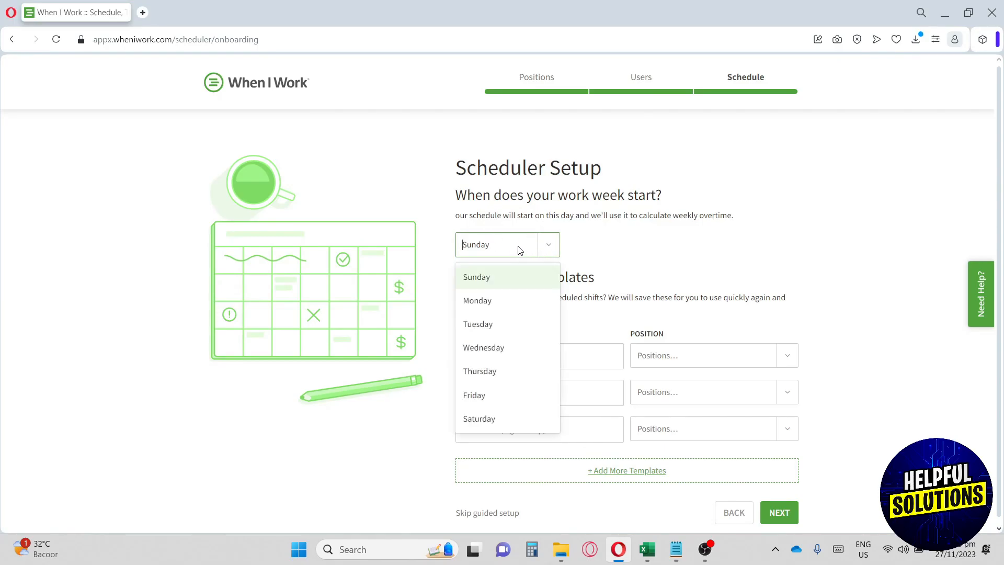
left_click(502, 299)
scroll(492, 284, "down", 1)
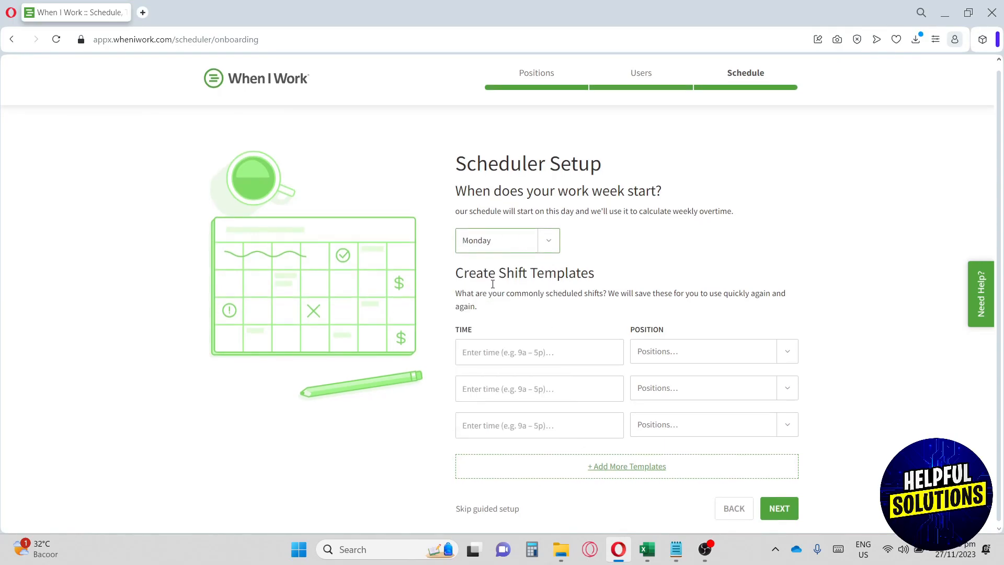
left_click_drag(455, 278, 596, 274)
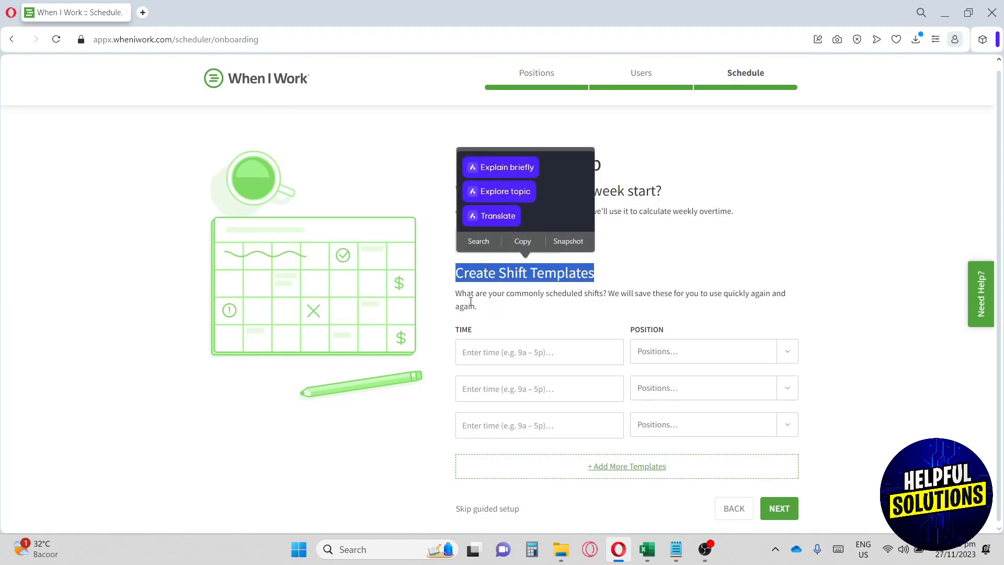
left_click_drag(461, 292, 690, 319)
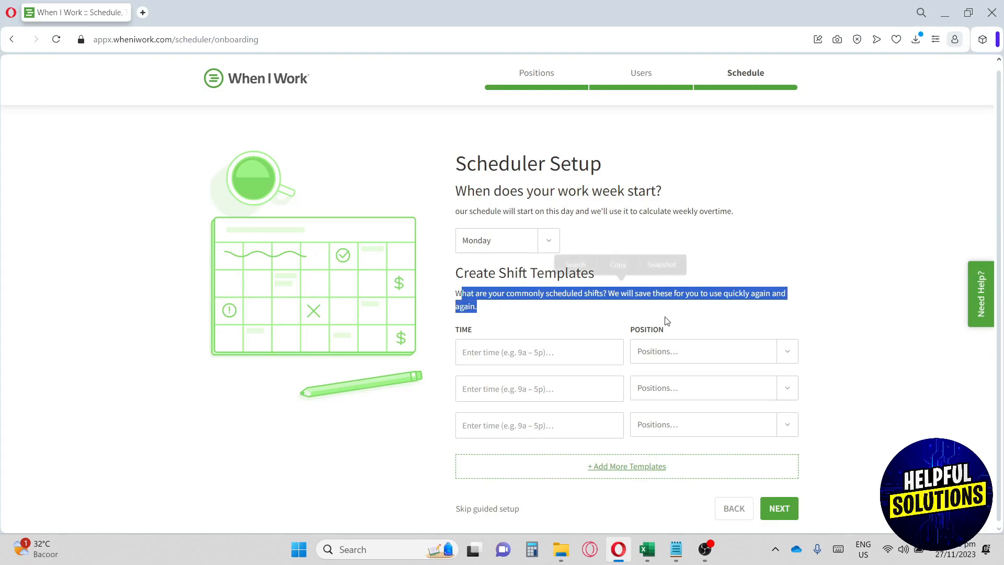
left_click(492, 355)
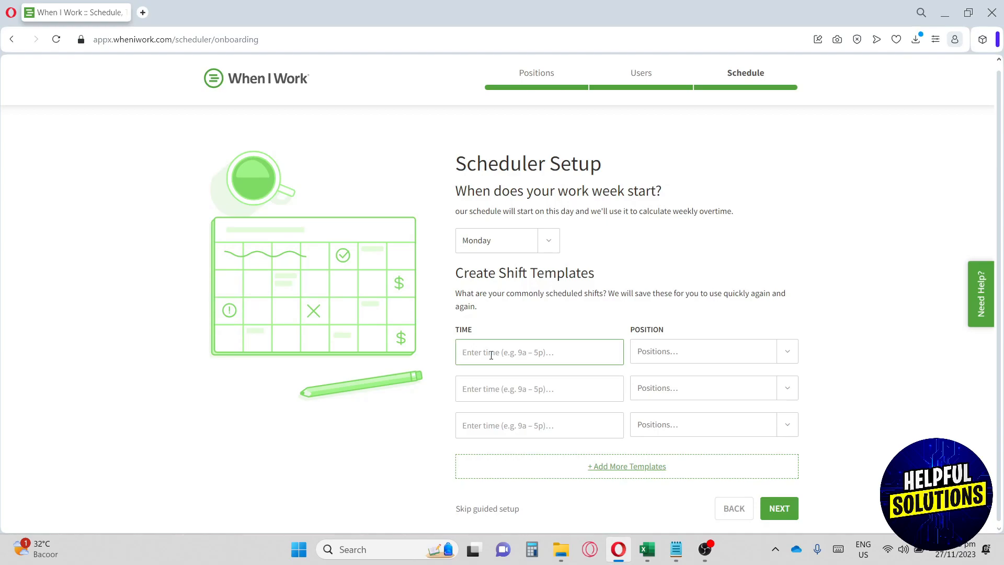
Set the first shift template to 9:00AM - 11am for Cook and finish scheduler setup.
type("9:00AM - 11am")
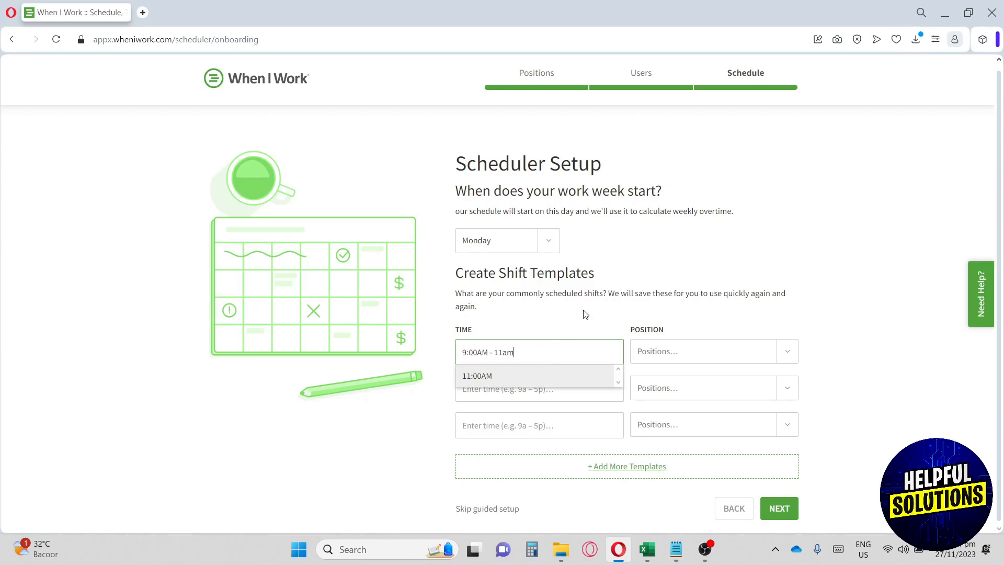
left_click(679, 353)
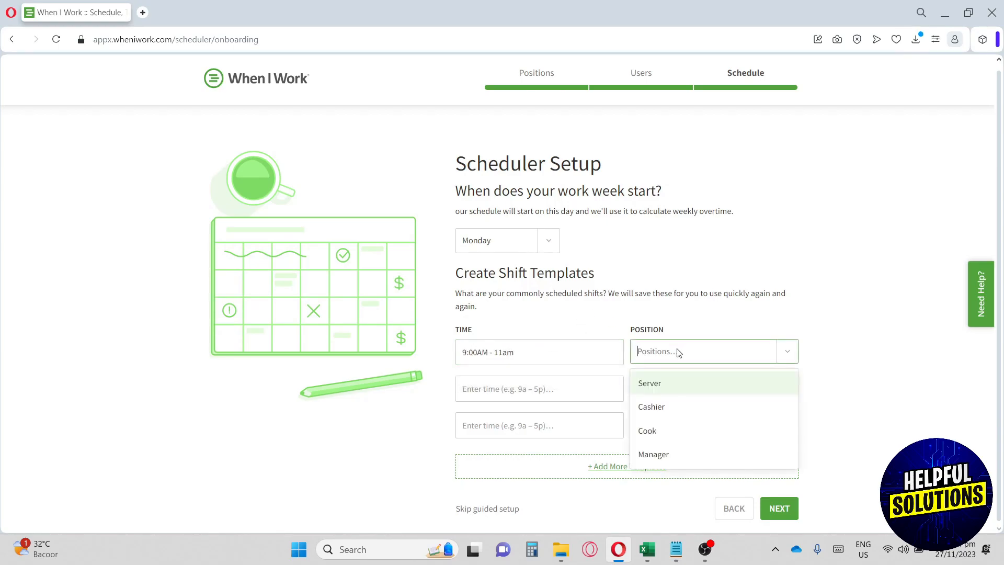
left_click(647, 431)
left_click(790, 312)
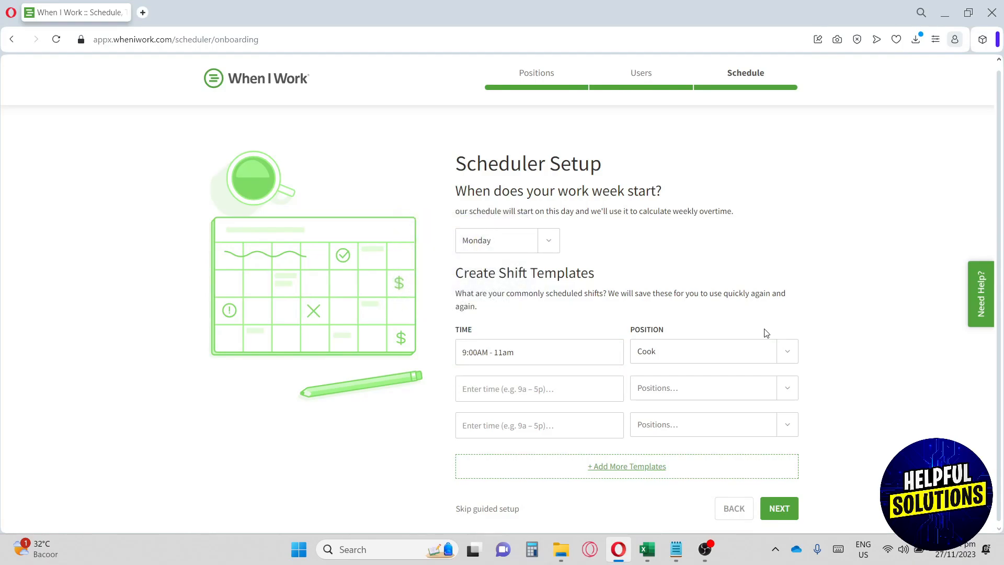
left_click(687, 358)
left_click(687, 358)
left_click_drag(462, 353, 512, 353)
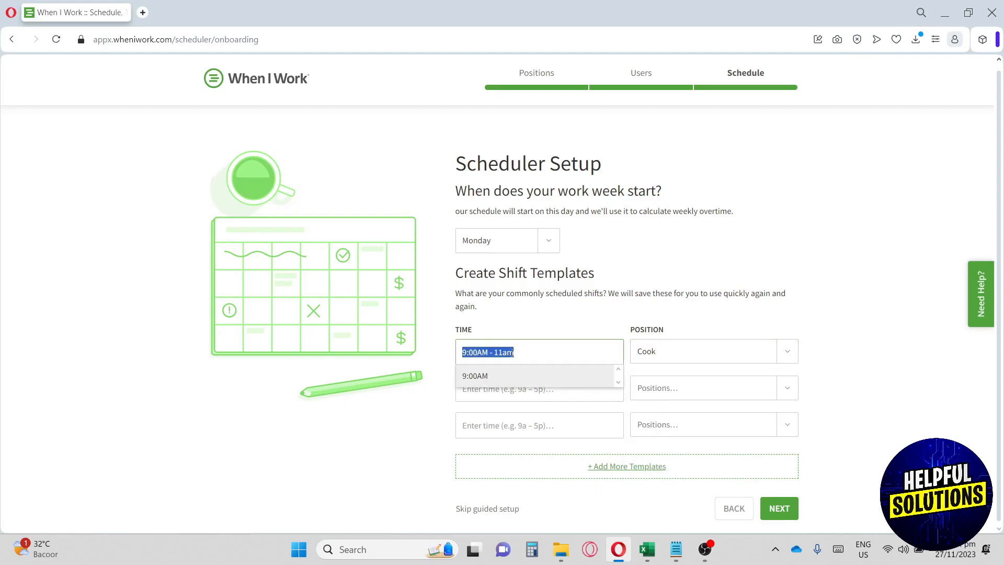
left_click(534, 354)
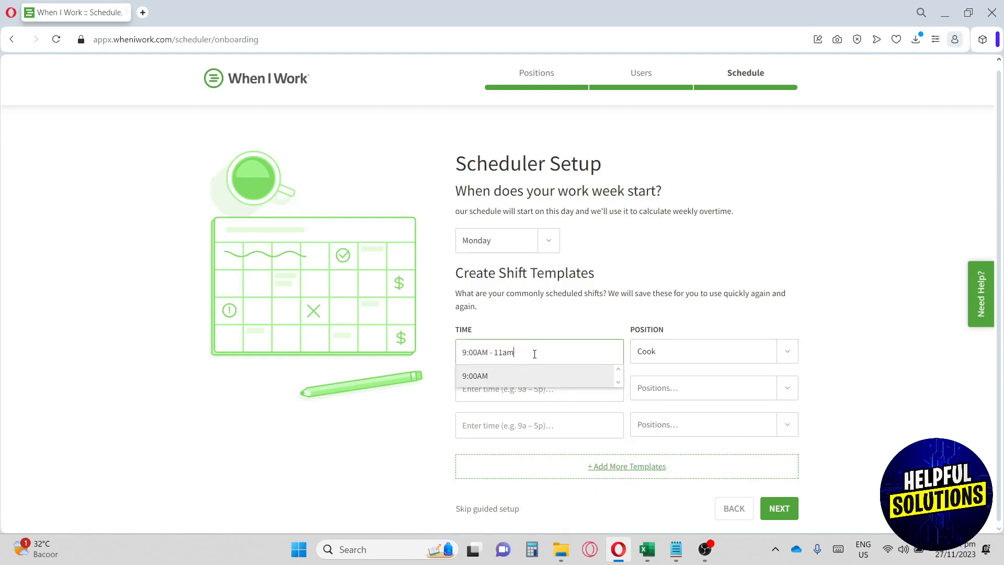
left_click(650, 328)
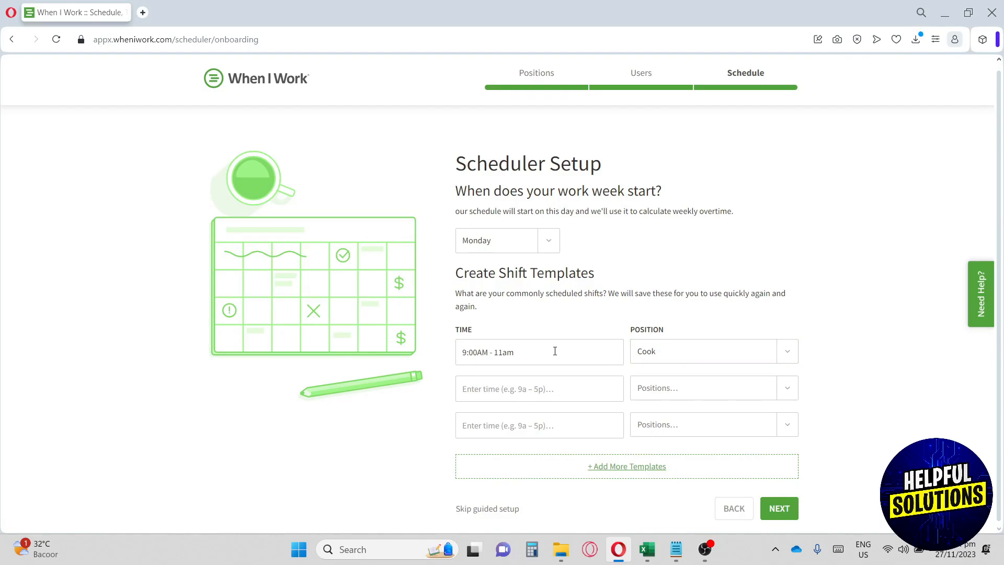
left_click_drag(459, 277, 558, 278)
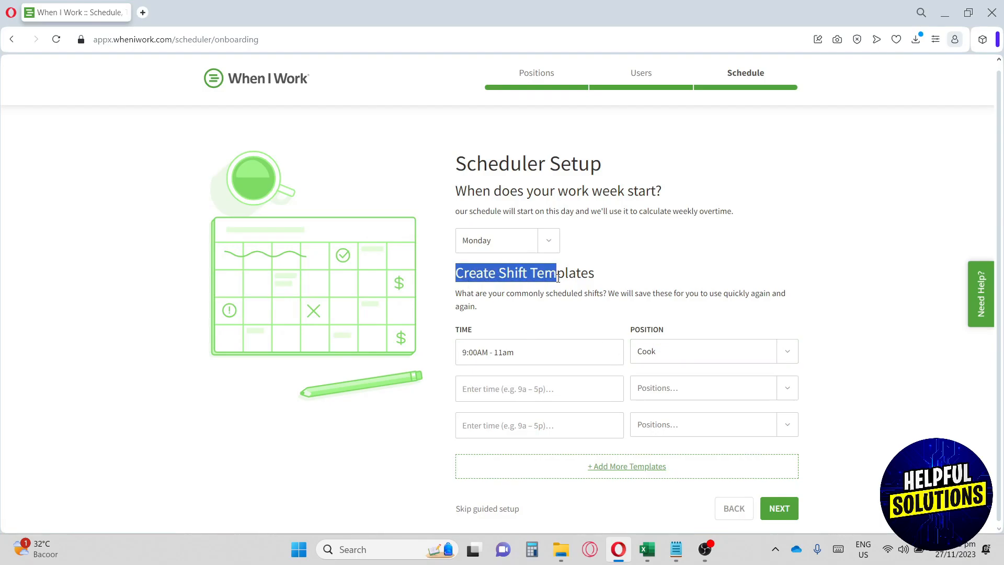
left_click(594, 316)
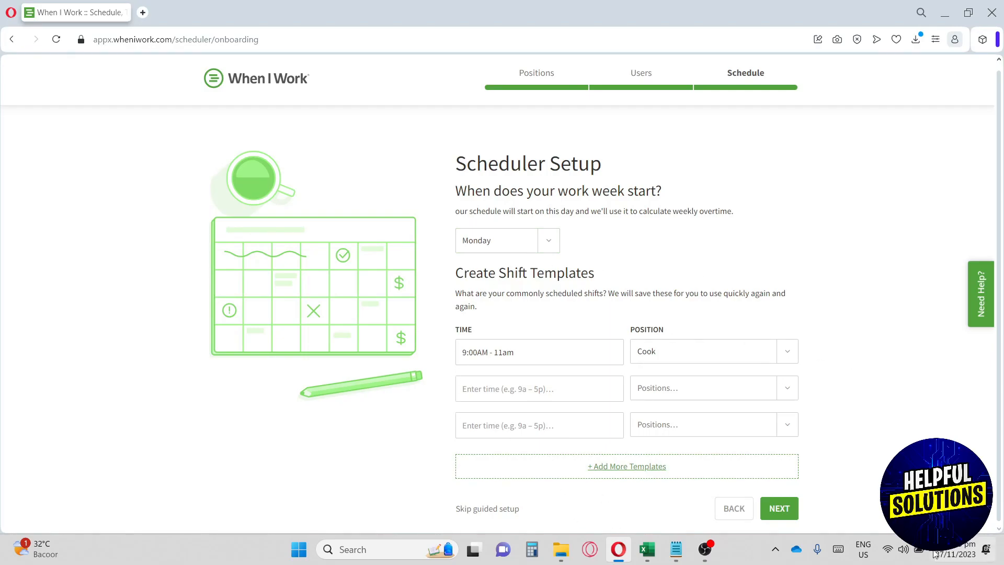
left_click(775, 515)
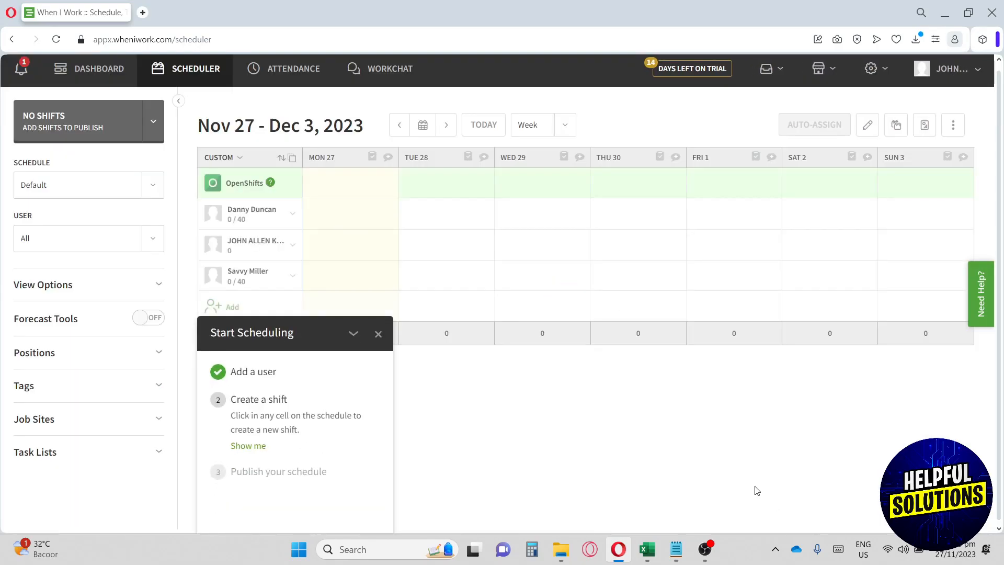
Close the Start Scheduling checklist and go to The Savvy Bake's dashboard.
left_click(378, 334)
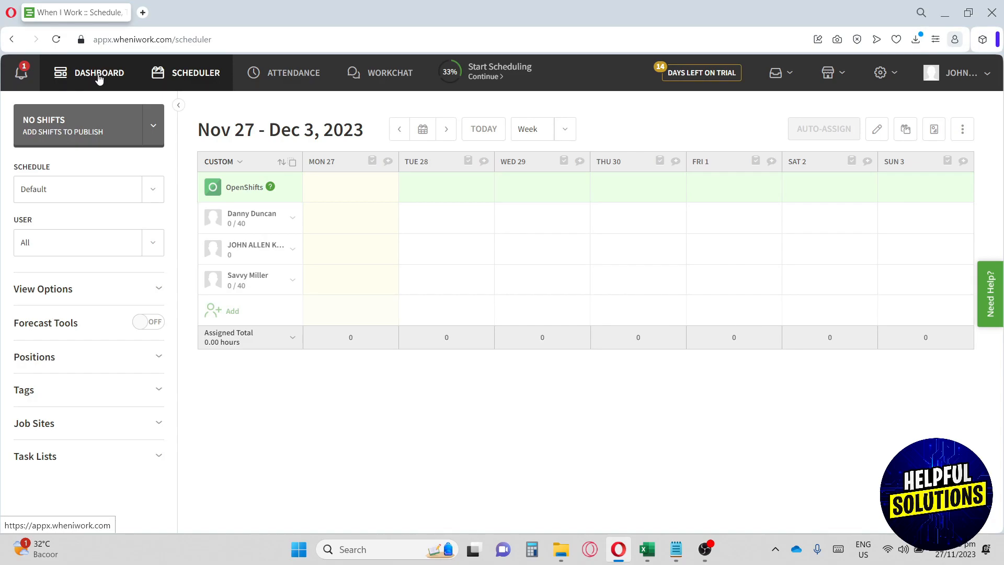
left_click(99, 76)
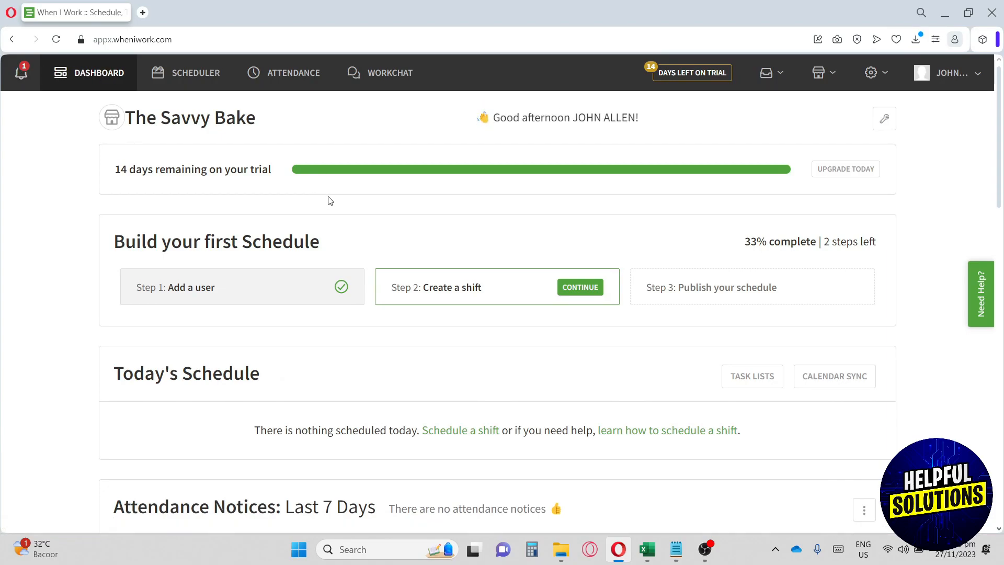
Scroll through the dashboard, then switch to the Nov 27 – Dec 3, 2023 scheduler grid.
scroll(328, 200, "down", 1)
left_click_drag(158, 172, 268, 169)
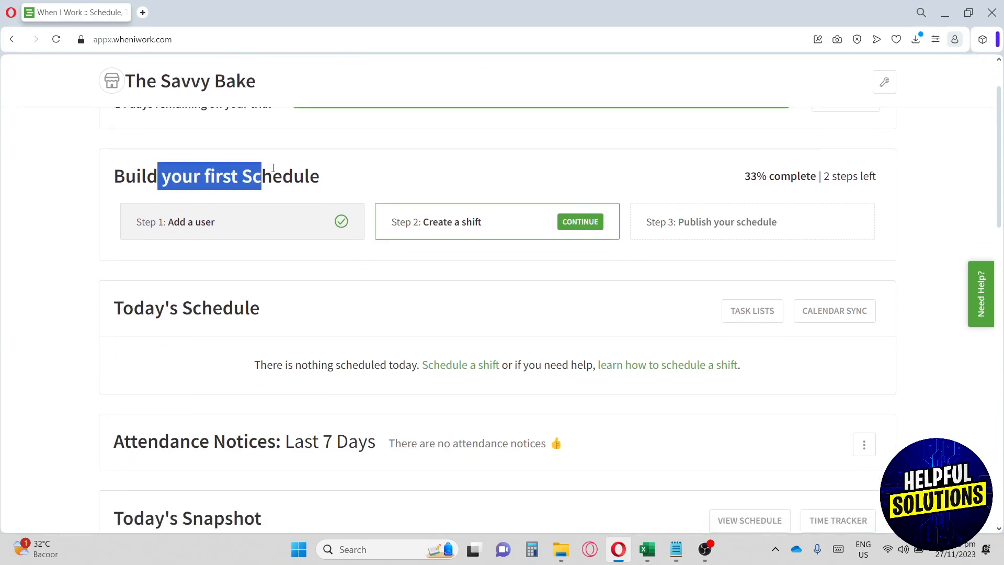
scroll(265, 219, "down", 1)
left_click_drag(193, 241, 253, 246)
scroll(256, 246, "down", 1)
scroll(255, 246, "down", 3)
left_click_drag(125, 177, 235, 191)
scroll(241, 185, "down", 1)
scroll(225, 188, "down", 2)
scroll(175, 270, "down", 3)
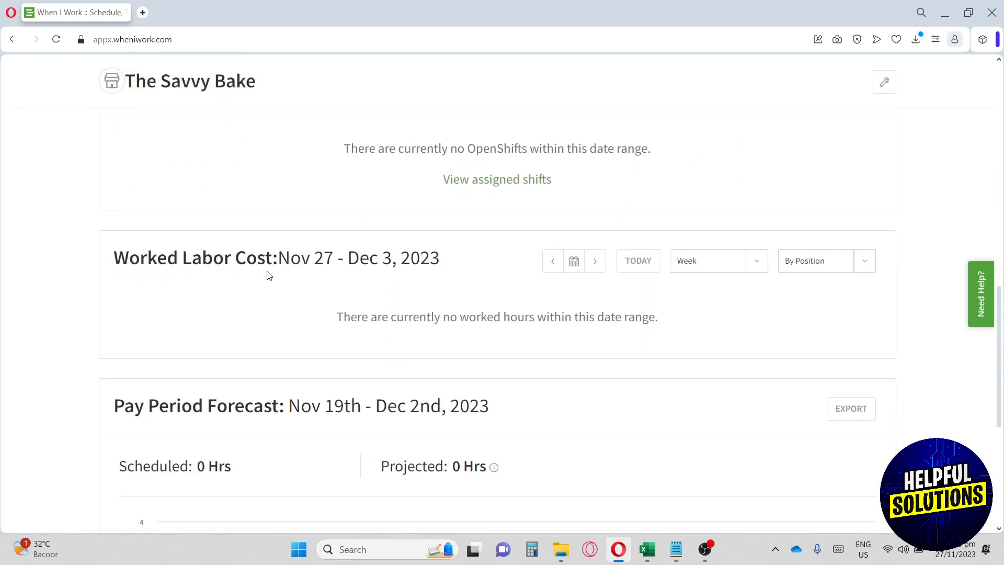
scroll(266, 271, "down", 2)
scroll(267, 282, "down", 3)
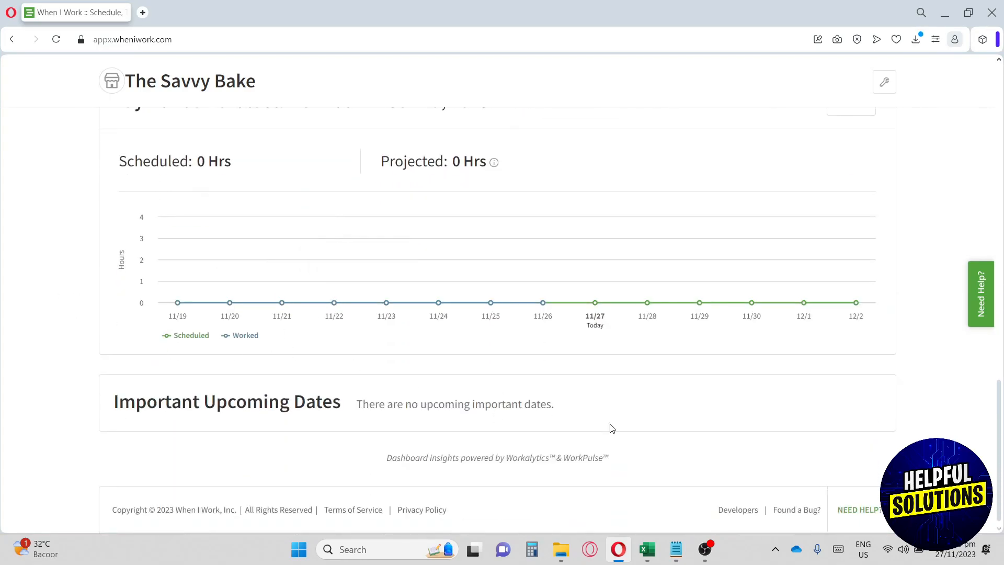
scroll(611, 429, "up", 10)
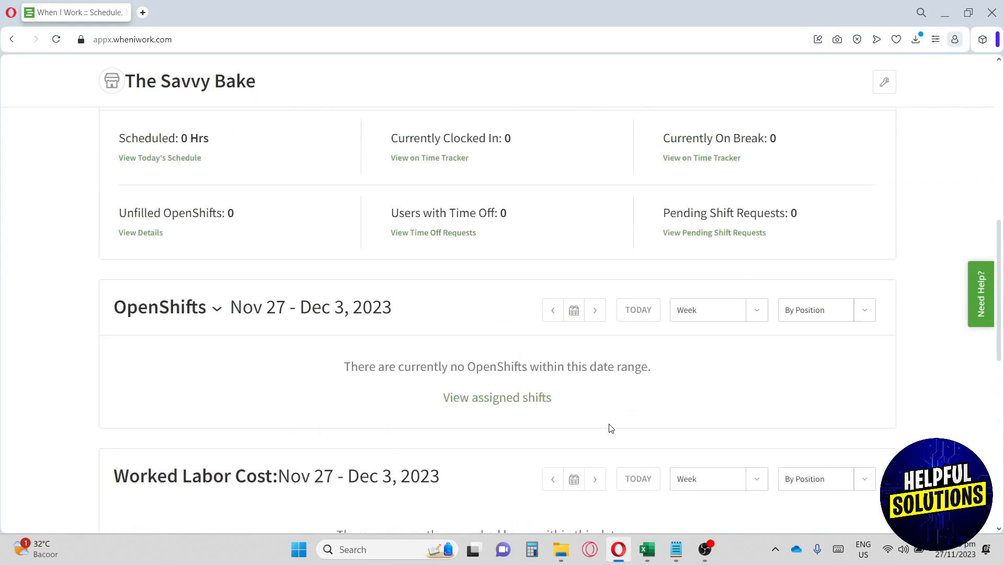
scroll(611, 427, "up", 4)
scroll(611, 427, "up", 4)
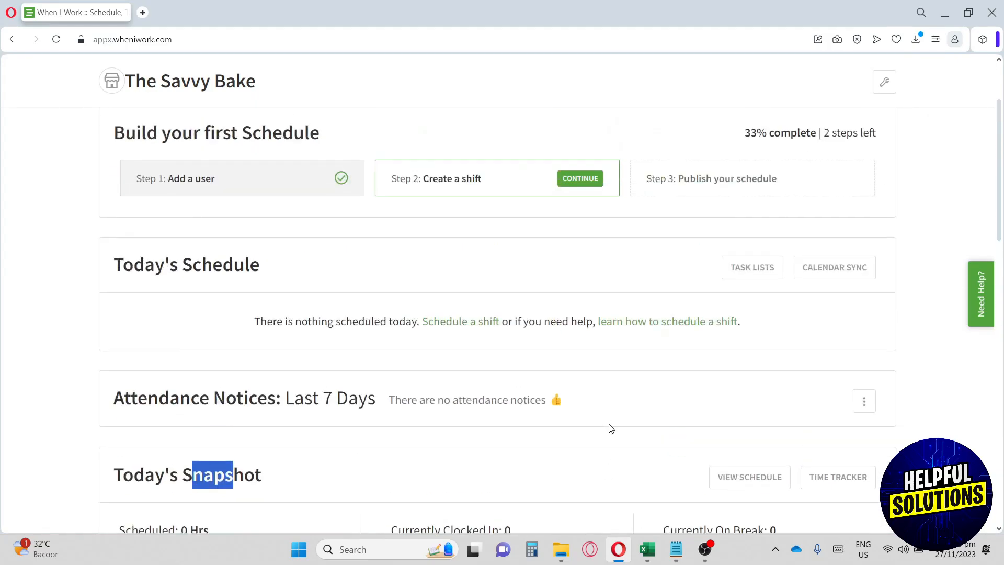
scroll(610, 428, "up", 3)
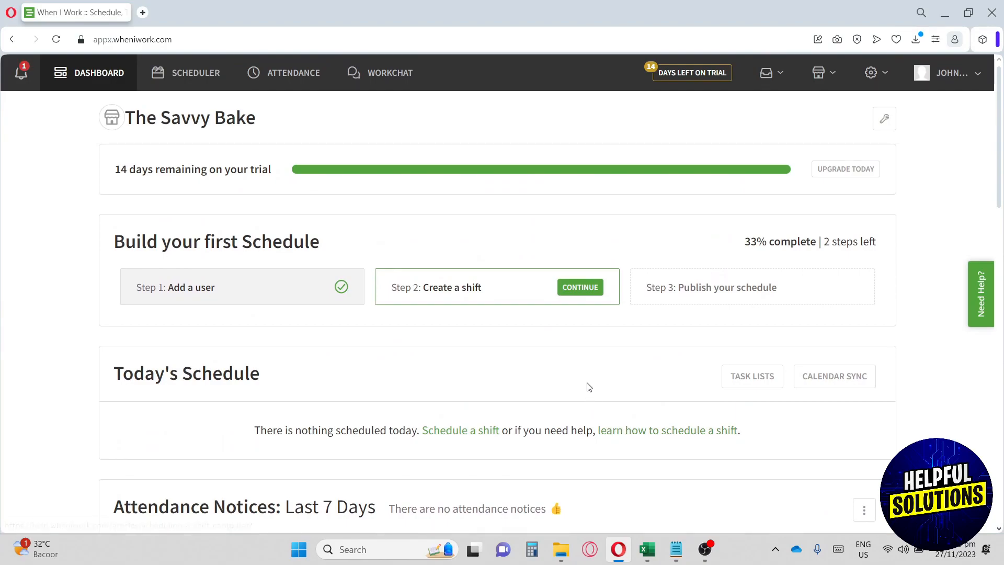
left_click(178, 79)
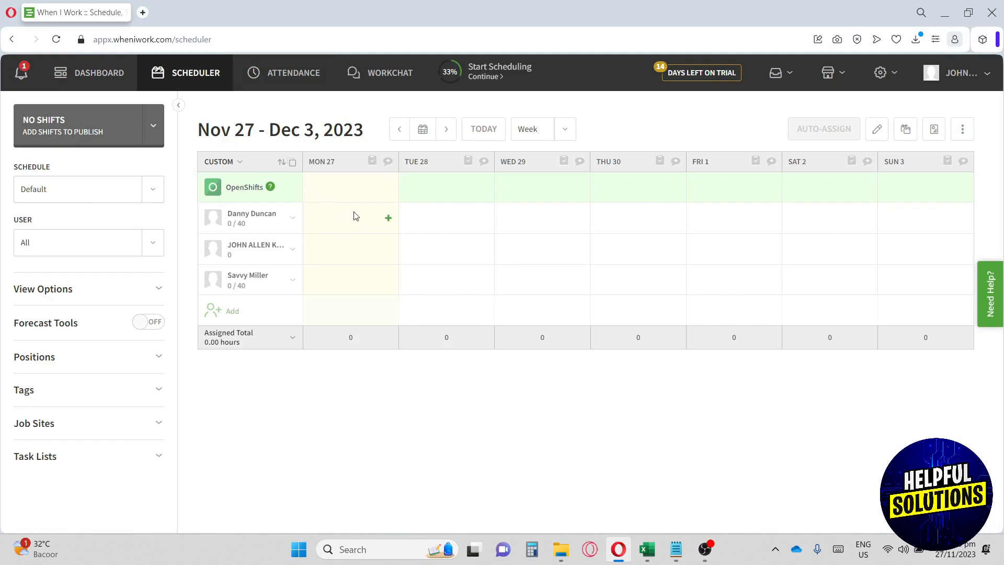
Give the first employee the suggested 9a–11a Cook shift on Monday, Nov 27.
left_click(388, 218)
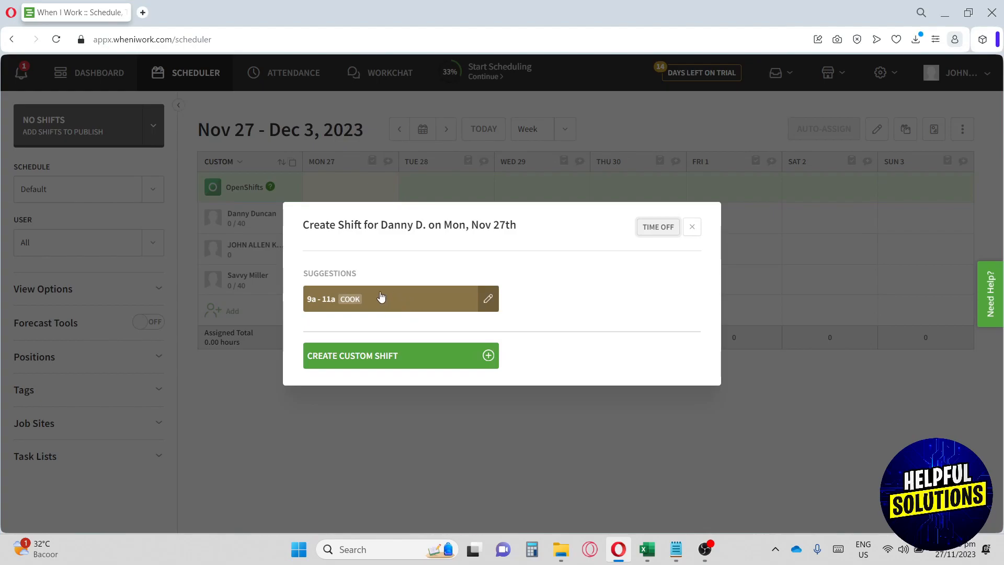
left_click(424, 307)
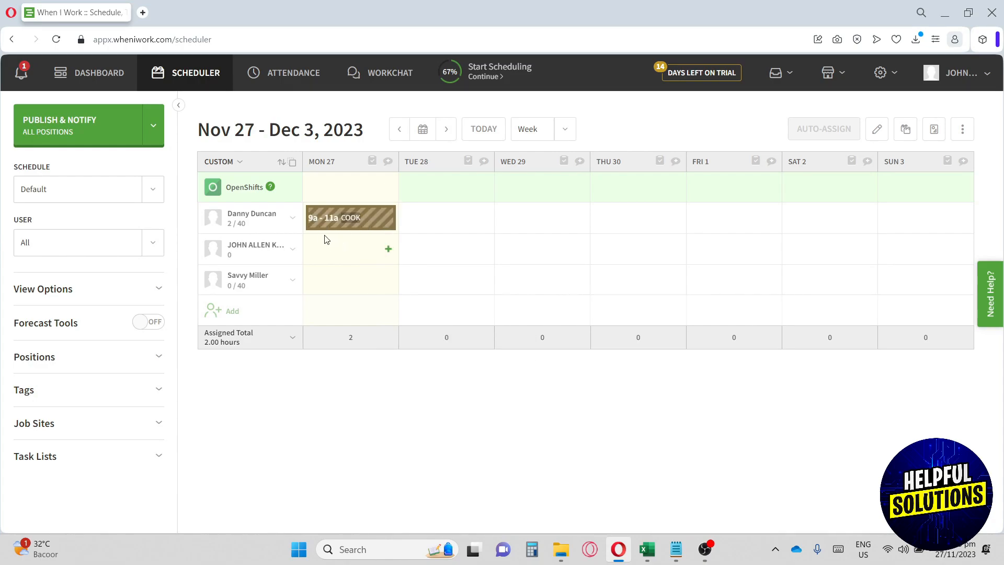
mouse_move(316, 231)
left_click_drag(254, 215, 298, 217)
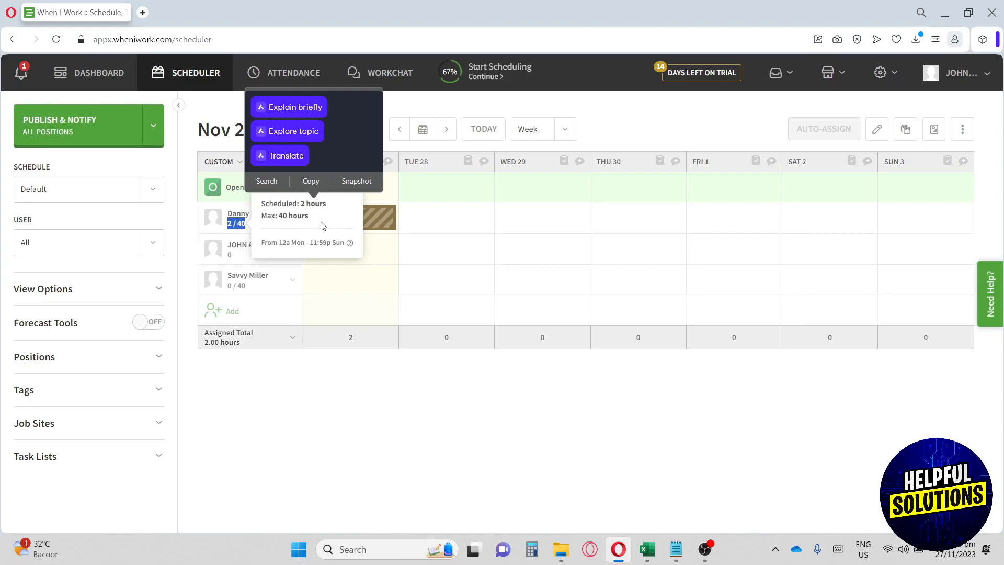
Start a custom shift for Tuesday 28 and look through its break, position and task fields.
left_click(484, 220)
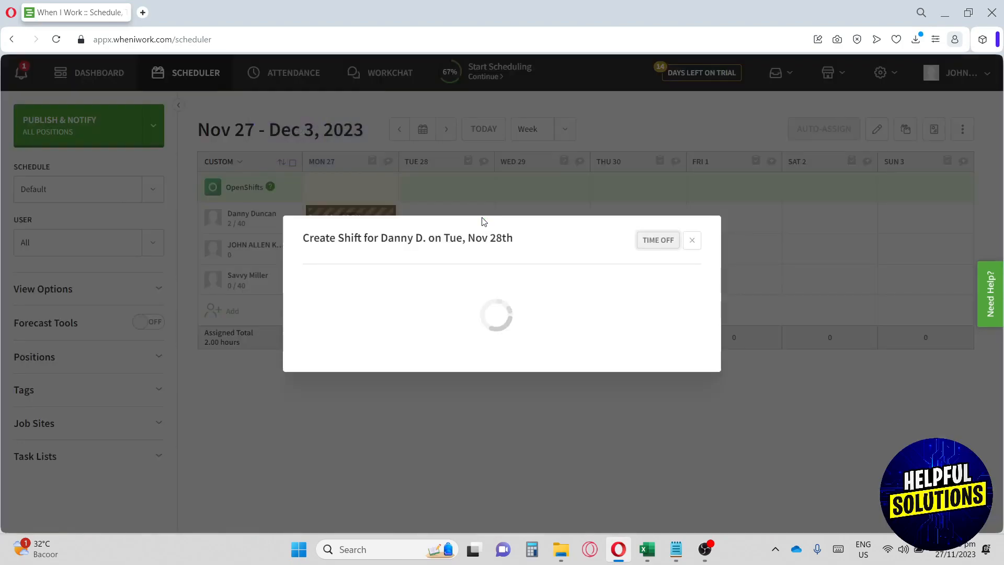
left_click(429, 364)
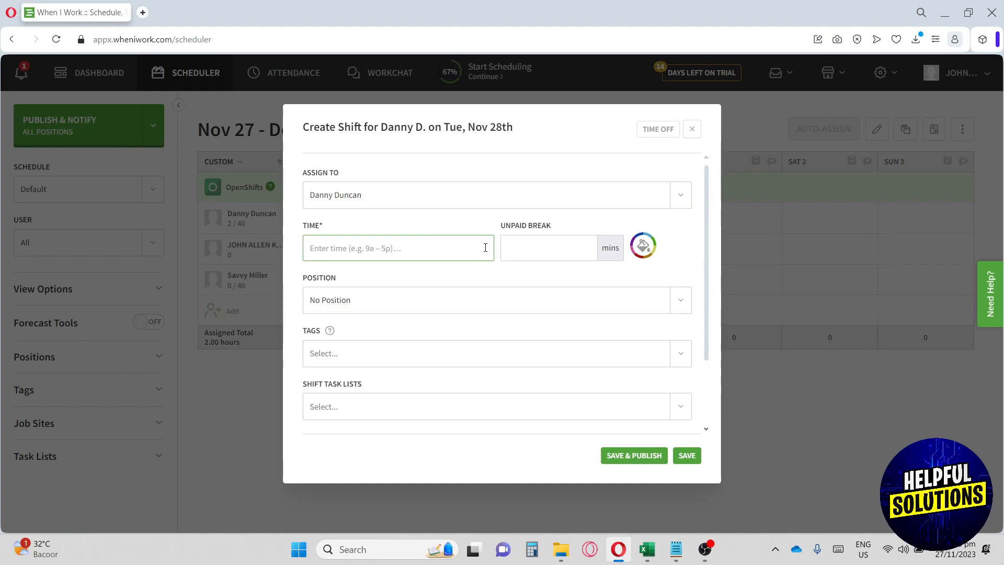
left_click(519, 247)
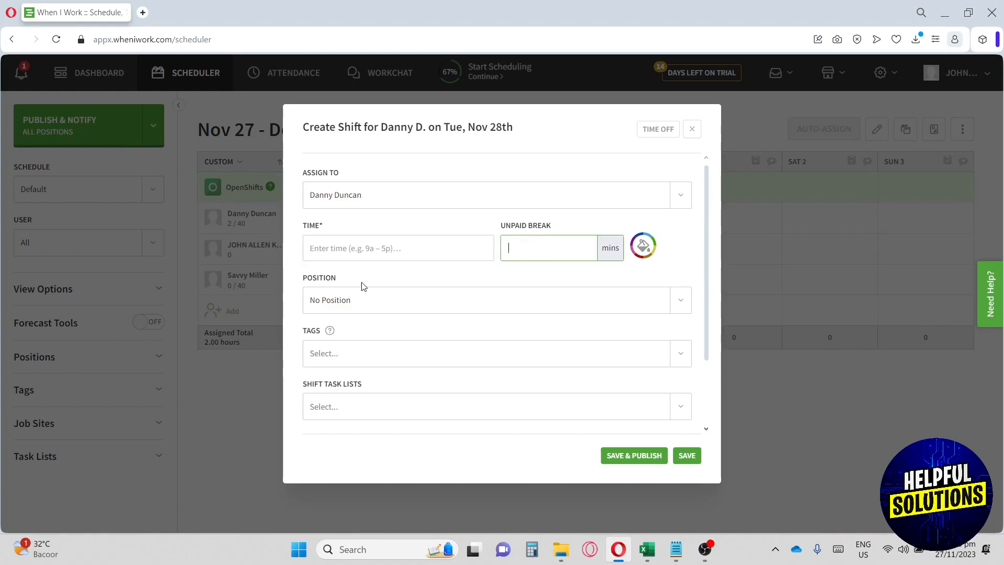
left_click(321, 298)
left_click(327, 299)
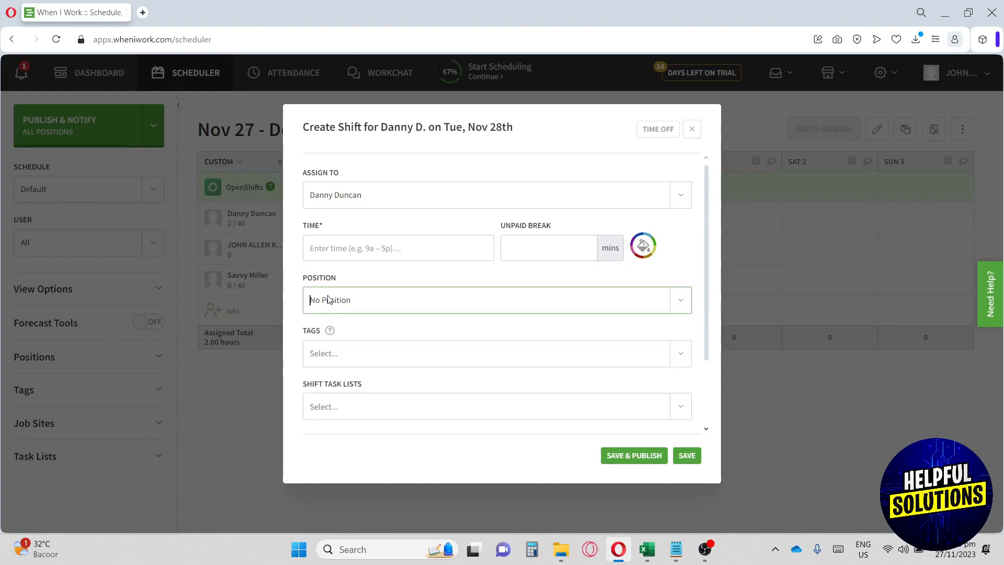
scroll(328, 300, "down", 2)
scroll(343, 307, "down", 1)
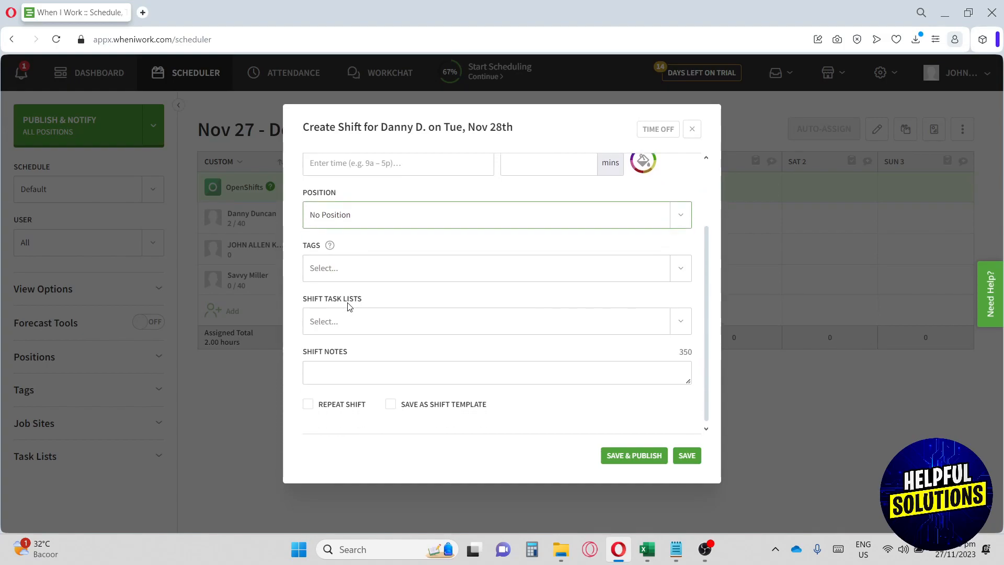
left_click(356, 326)
left_click(355, 325)
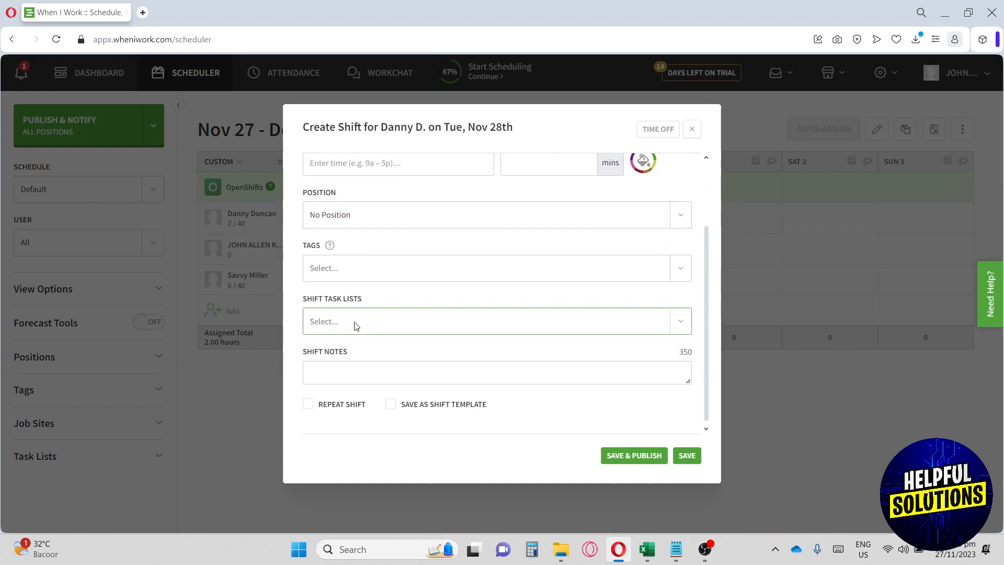
Abandon the Tuesday shift after the invalid time warning and open Monday's annotation form.
left_click(368, 378)
scroll(387, 393, "down", 1)
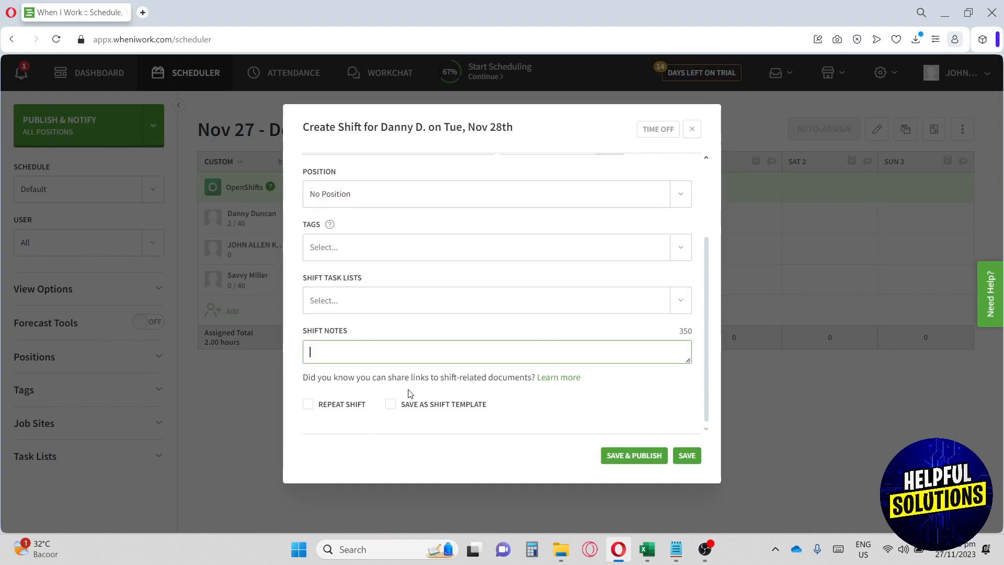
left_click(685, 456)
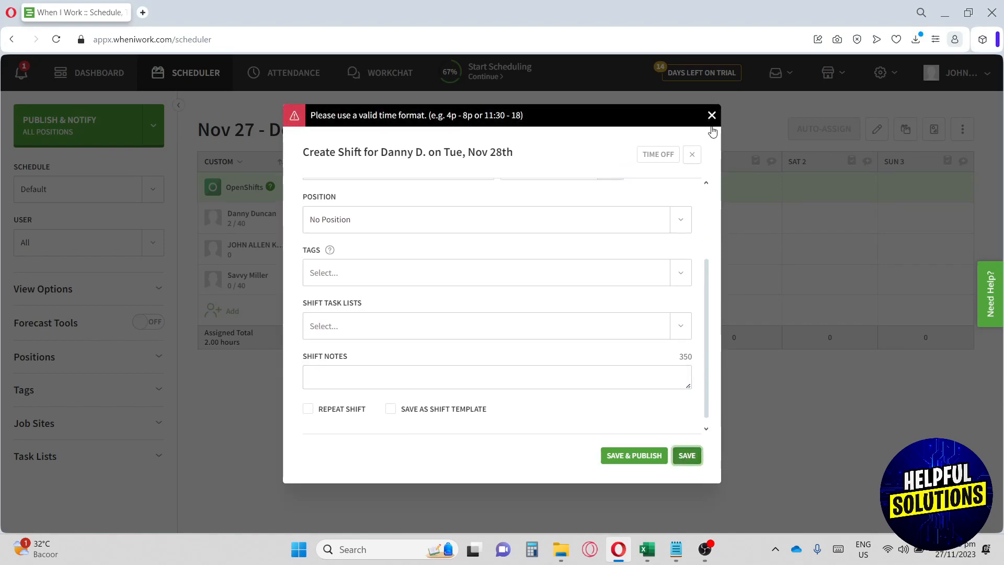
left_click(712, 116)
left_click(697, 131)
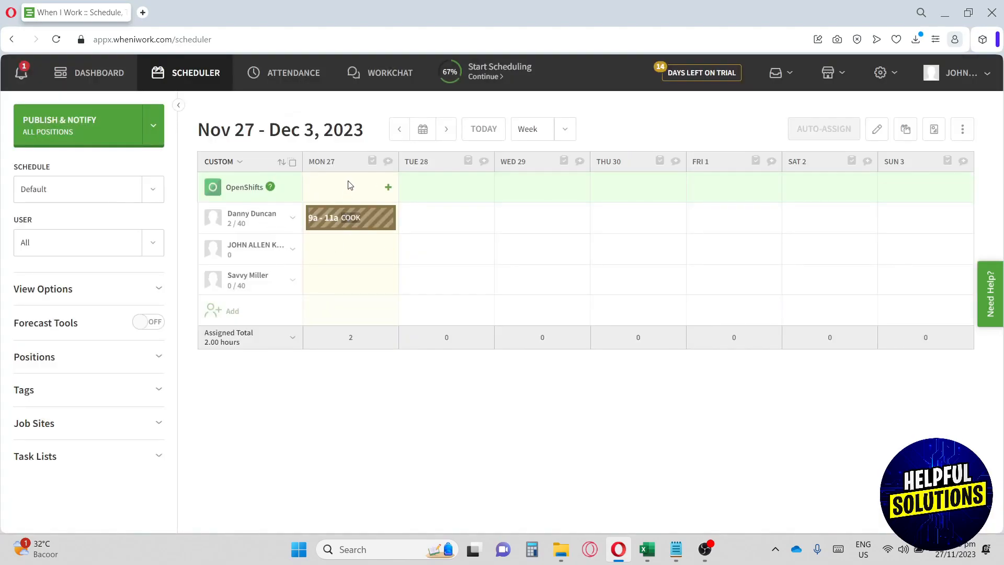
left_click(386, 162)
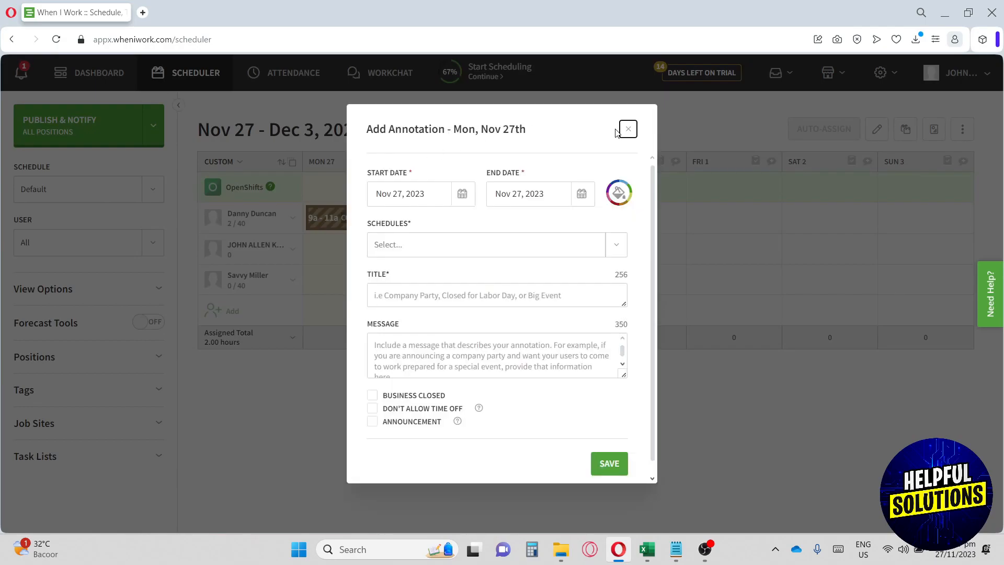
Reopen the Mon, Nov 27 annotation form and apply it to All Schedules.
left_click(627, 130)
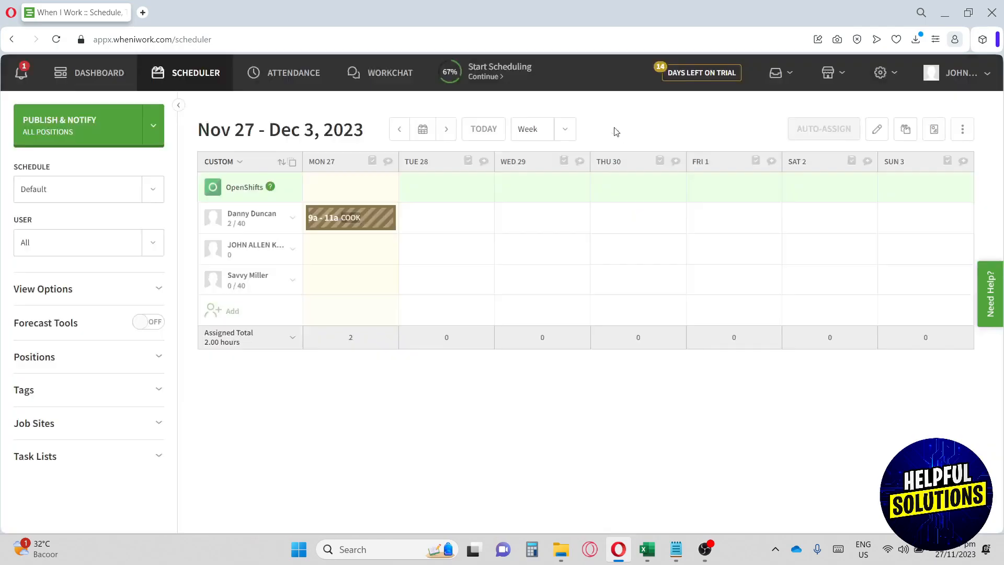
left_click(388, 163)
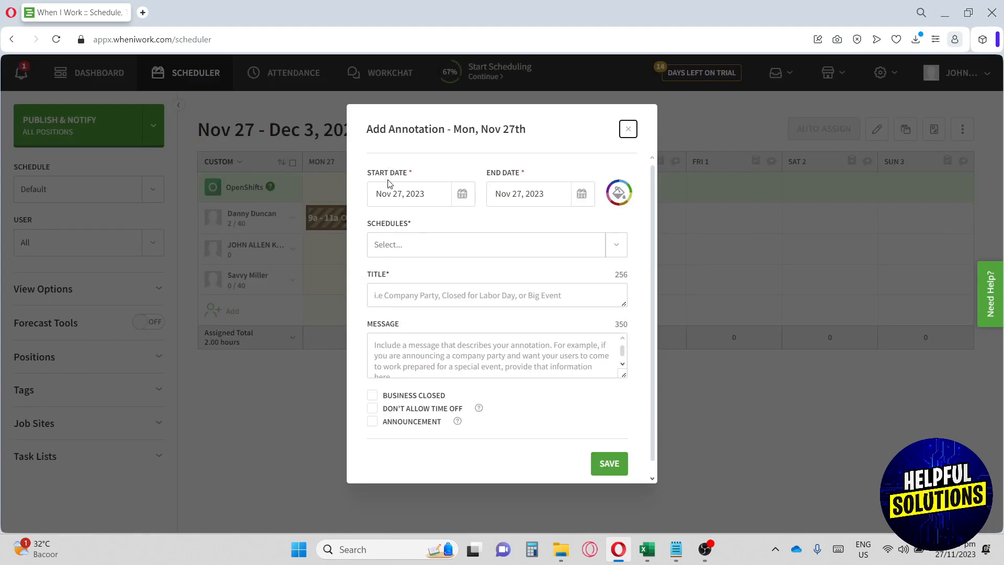
left_click_drag(368, 173, 400, 174)
left_click_drag(487, 173, 526, 173)
left_click(489, 245)
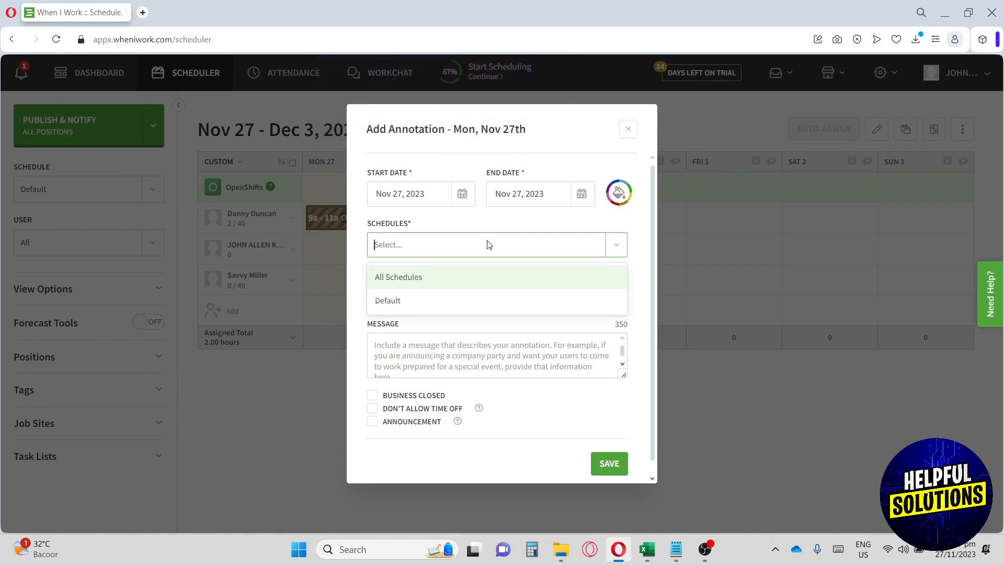
left_click(440, 281)
Enter Workflow as the annotation title and message, then save it.
left_click(439, 295)
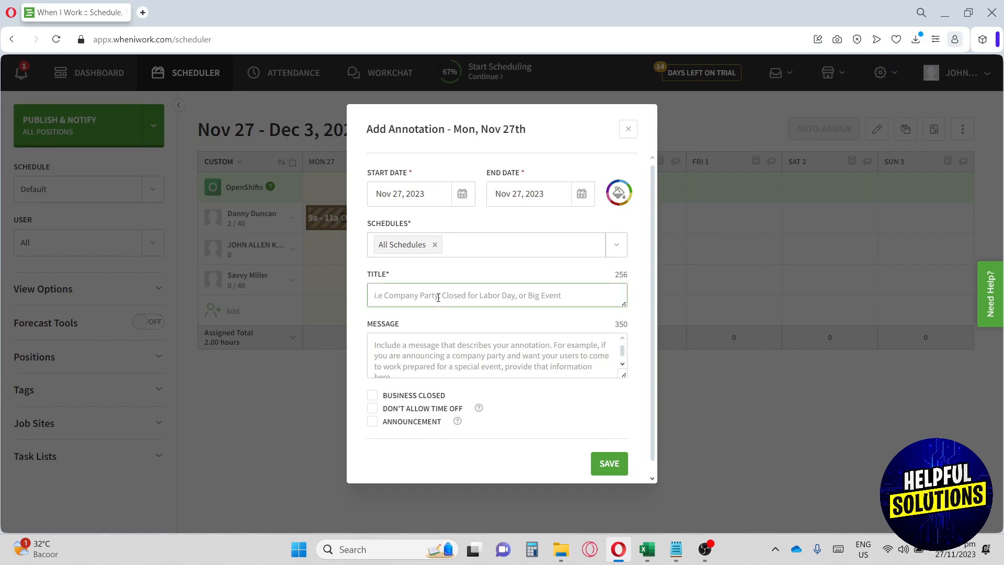
left_click(445, 350)
left_click(404, 294)
type("Workflow")
left_click(421, 348)
type("W")
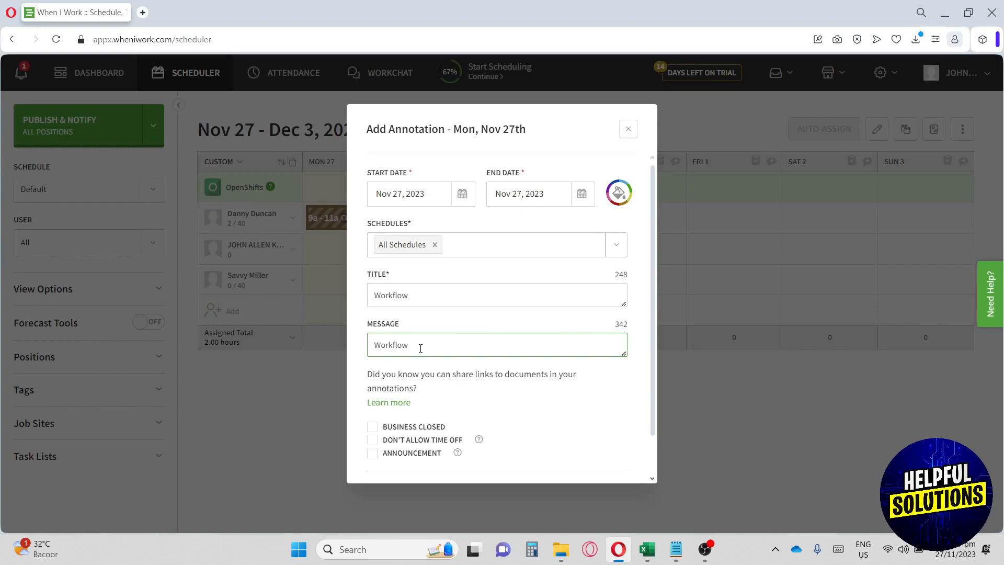
scroll(570, 308, "down", 1)
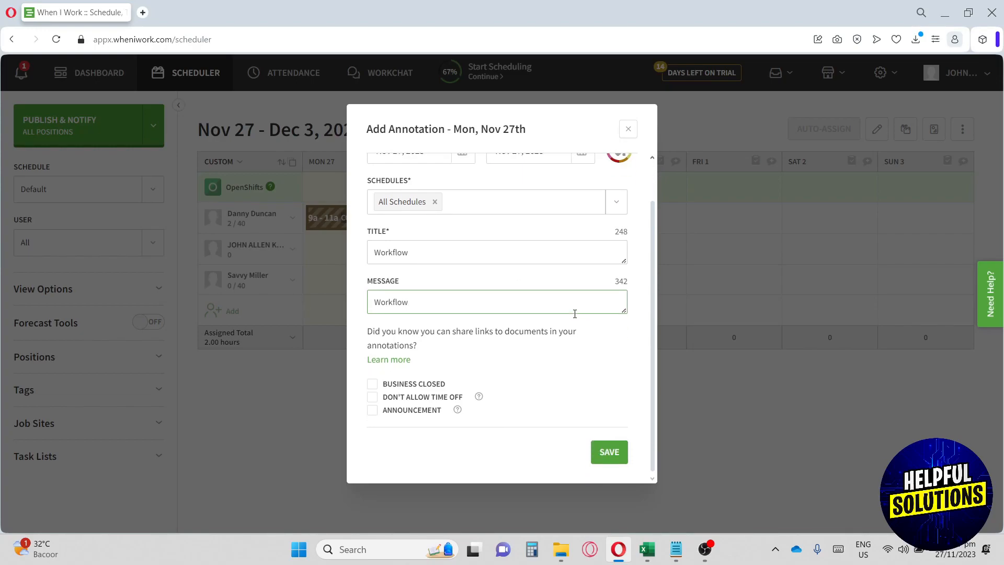
left_click(622, 454)
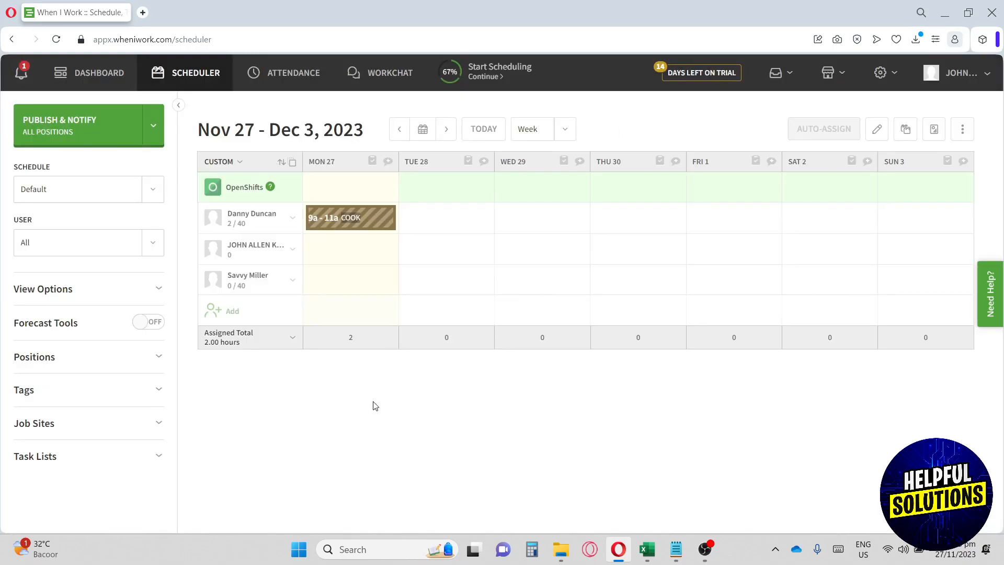
Open the 9a–11a Cook shift's edit dialog, look it over, and close it unchanged.
mouse_move(359, 219)
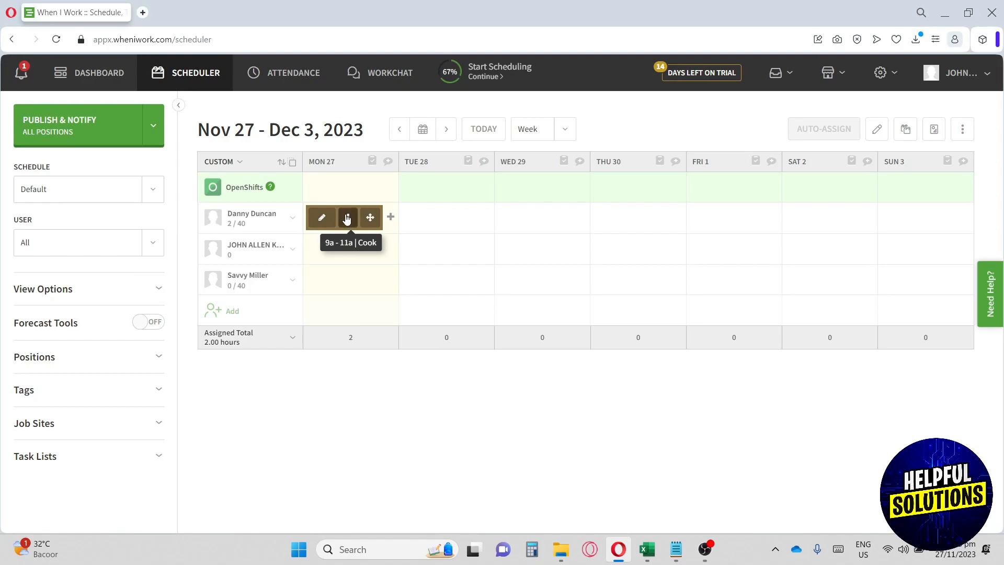
left_click(347, 219)
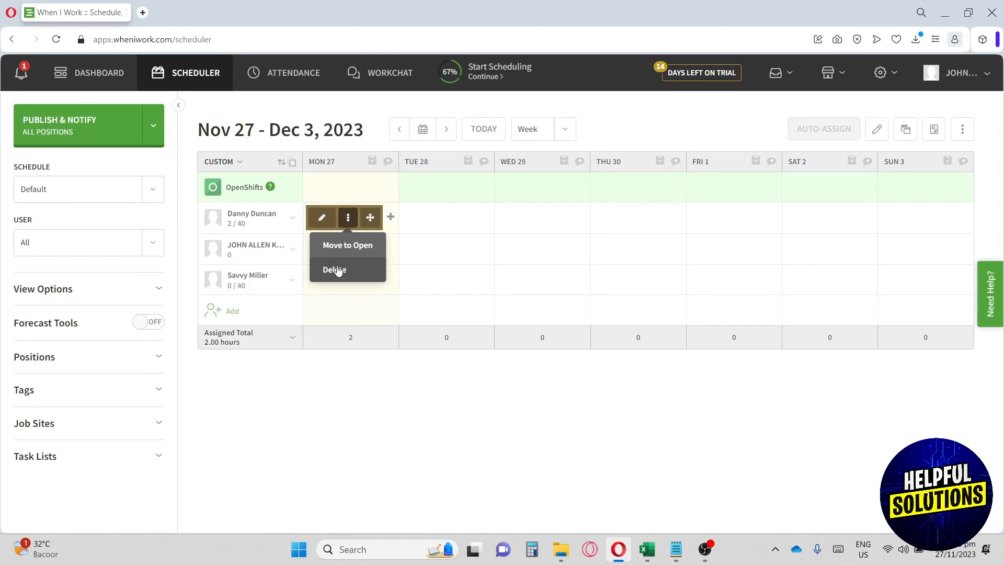
left_click(322, 218)
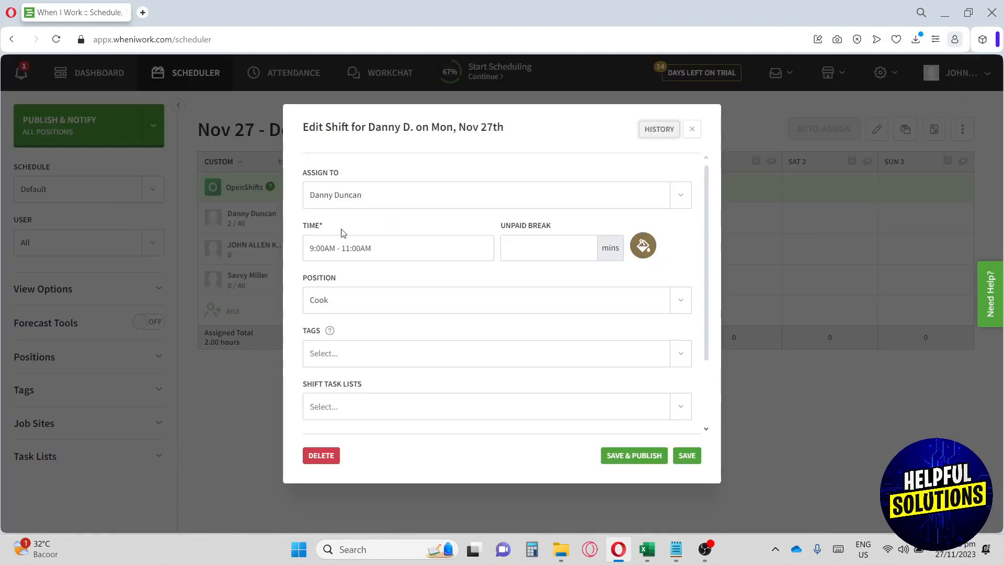
scroll(340, 230, "down", 2)
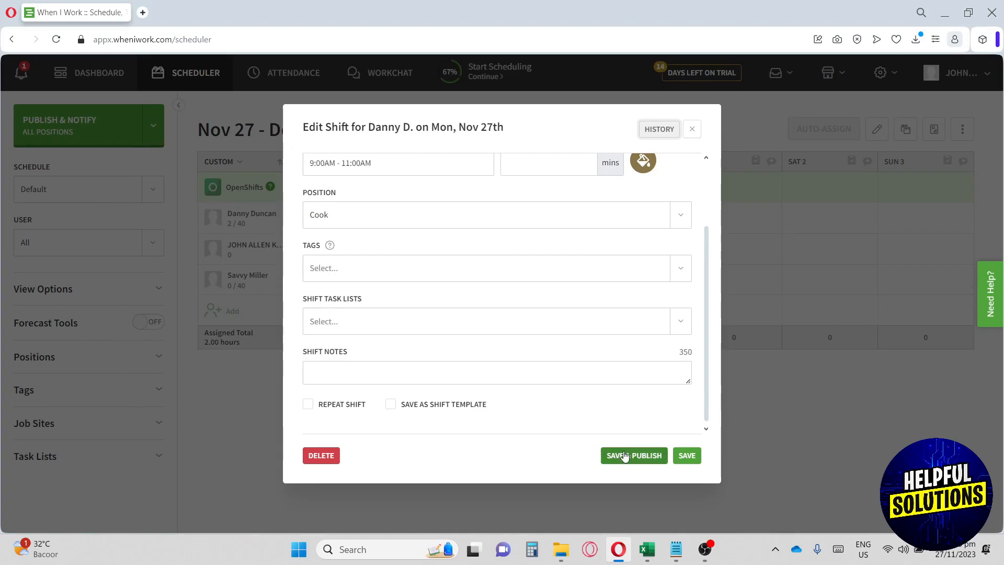
left_click(692, 131)
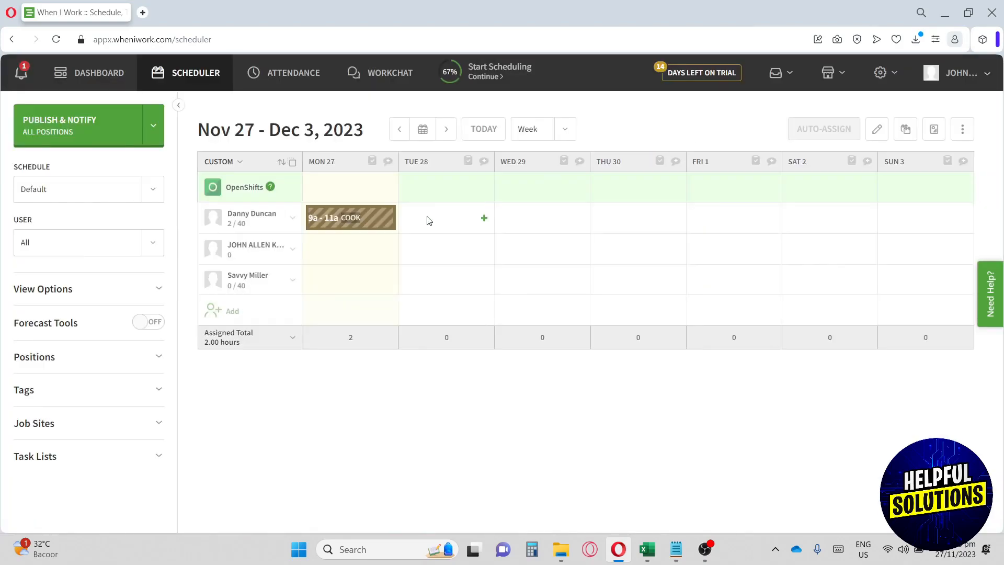
Move the Cook shift from Monday, Nov 27 to Tuesday, Nov 28, then go to Attendance setup.
mouse_move(370, 218)
left_click_drag(370, 218, 481, 225)
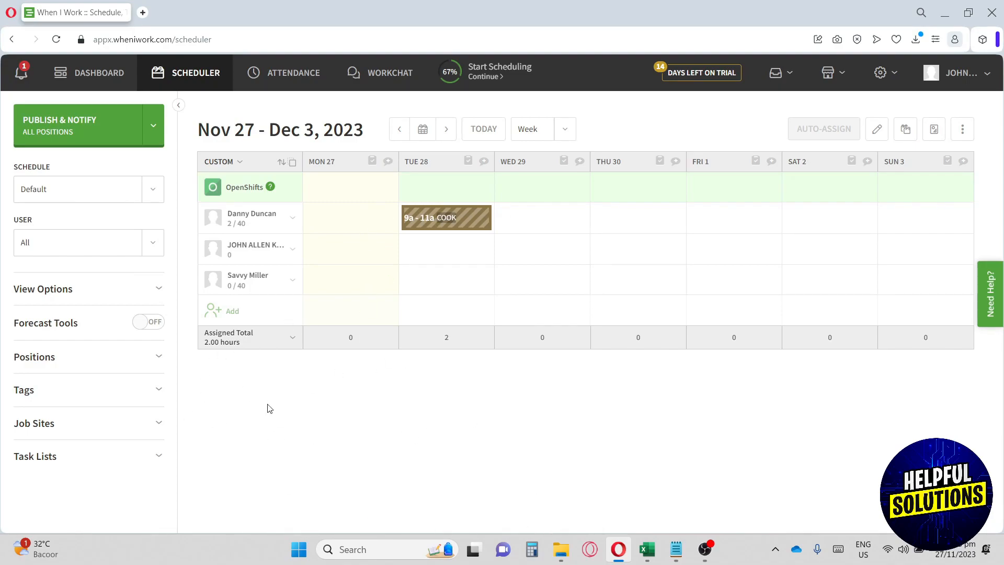
left_click(280, 75)
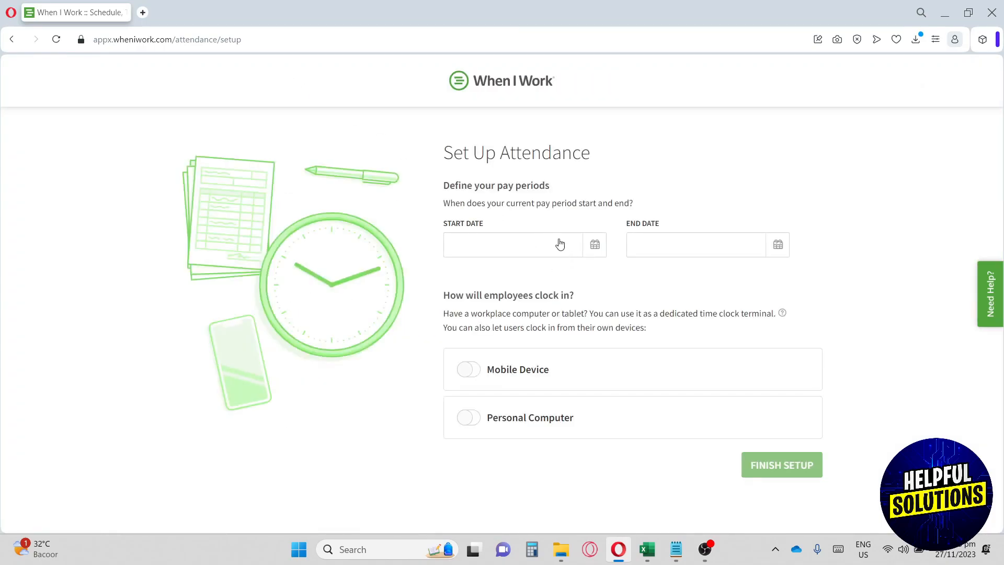
Set weekly pay periods with start date Nov 1 and end date Nov 30.
left_click(527, 255)
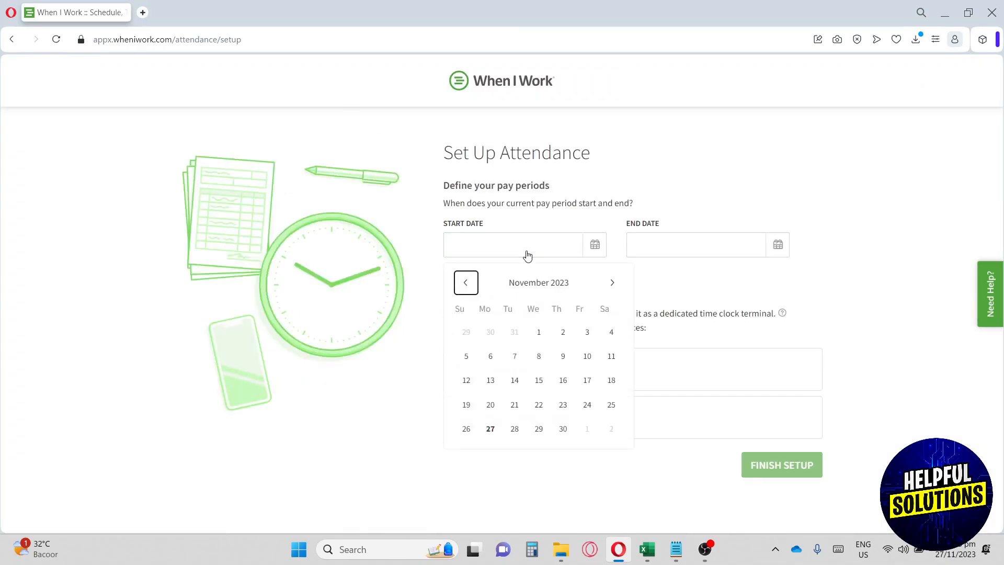
left_click(540, 335)
left_click(674, 251)
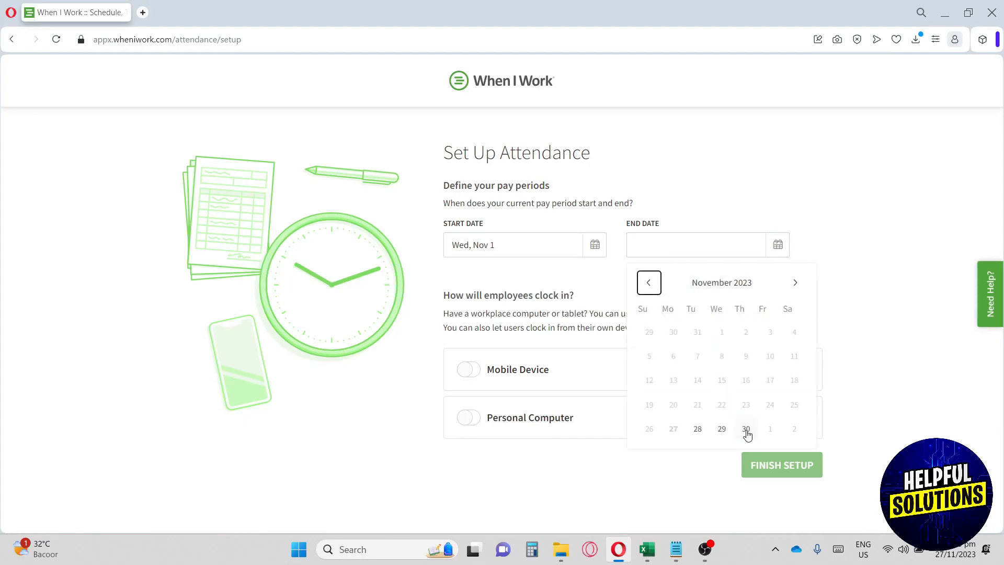
left_click(746, 430)
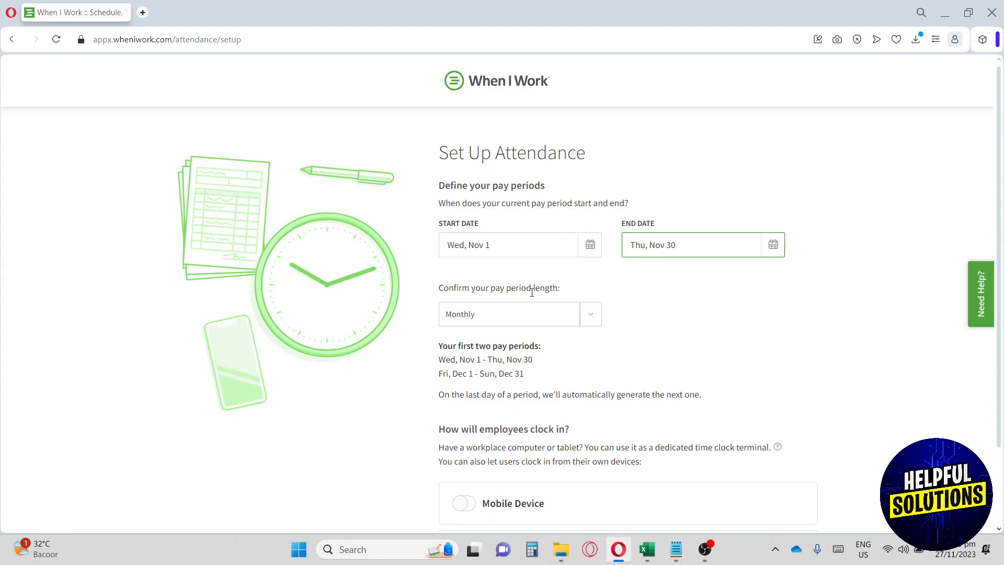
left_click_drag(456, 291, 549, 292)
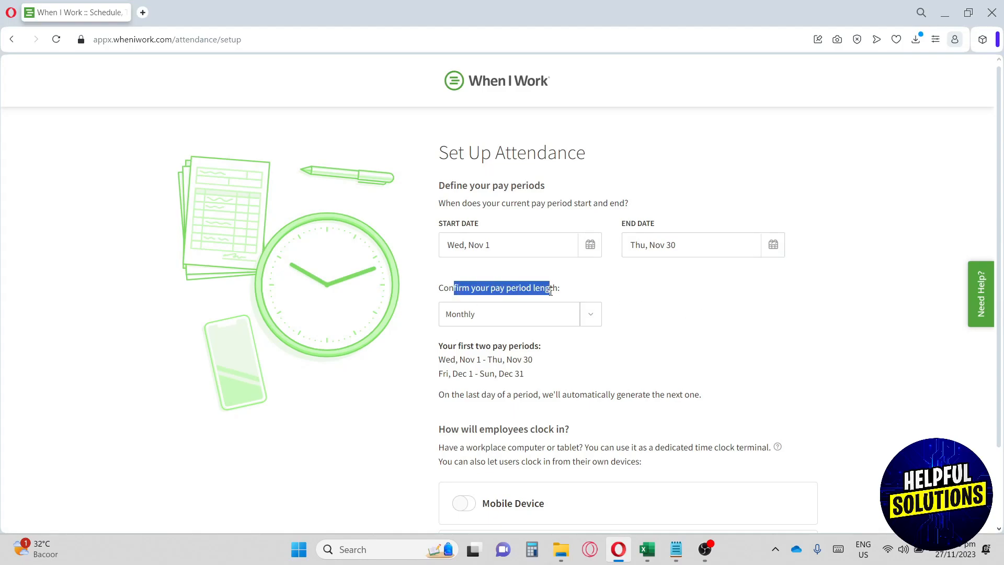
left_click(535, 314)
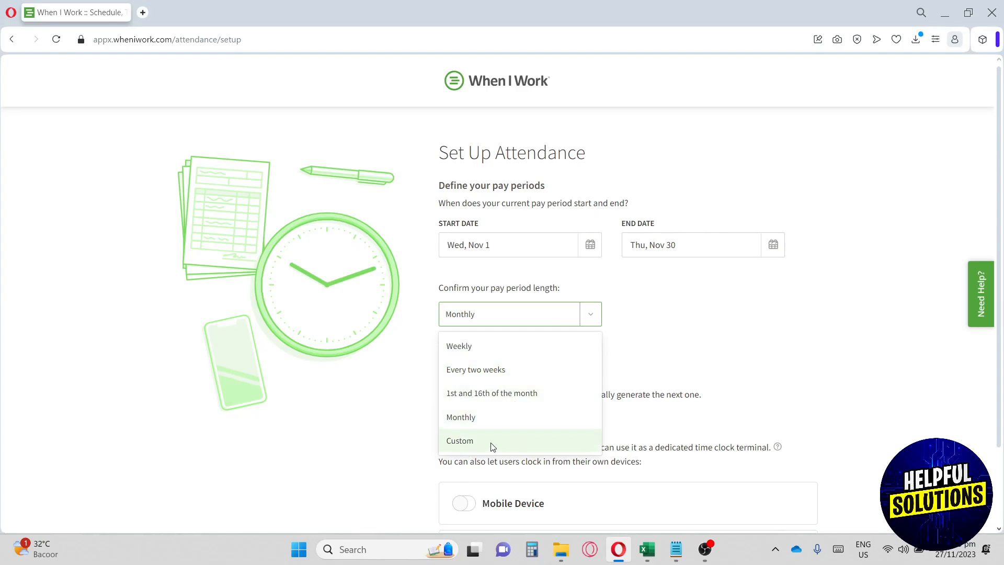
left_click(474, 347)
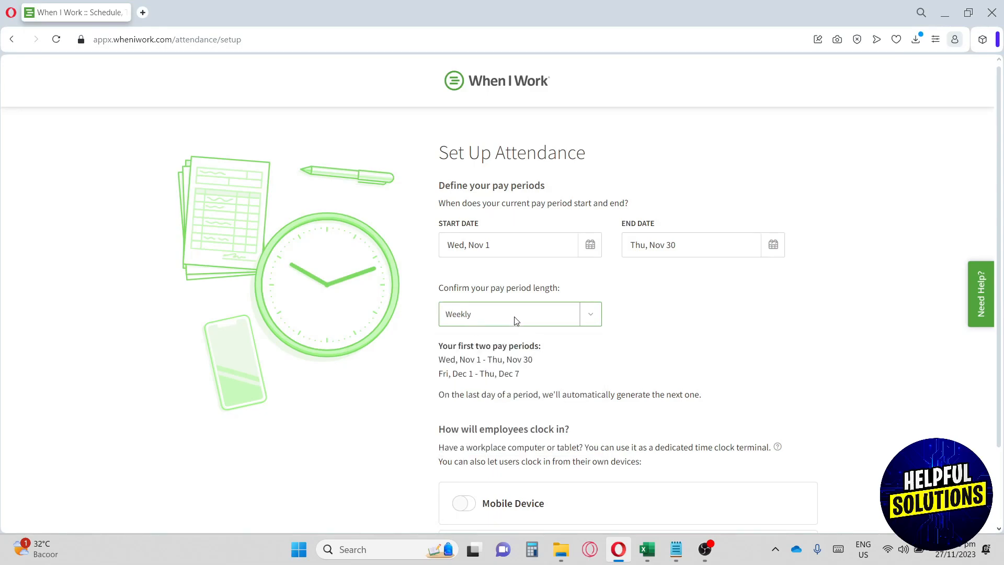
Enable mobile-device clock-in within 100 meters of the location and finish attendance setup.
scroll(516, 320, "down", 2)
left_click_drag(443, 342, 613, 347)
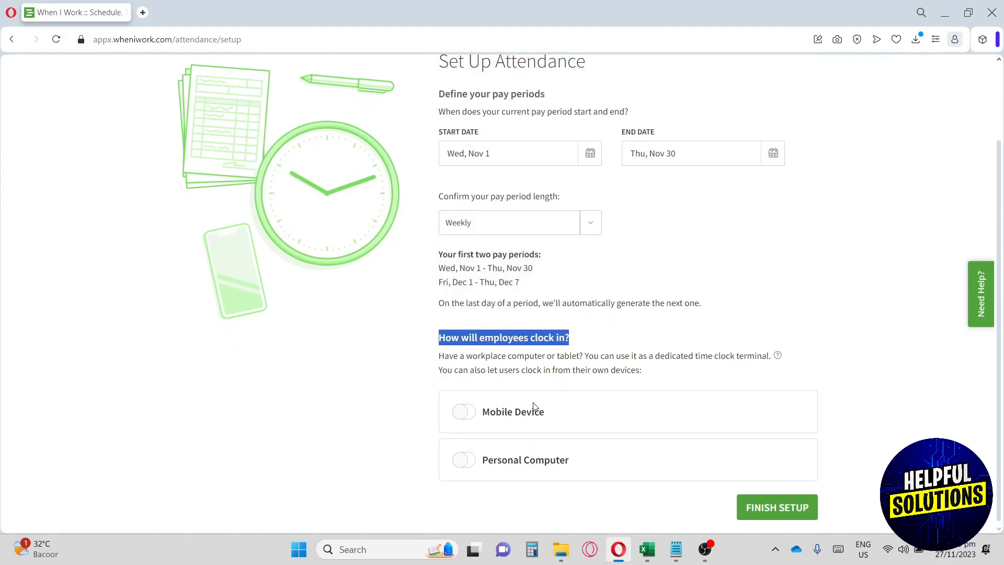
left_click(467, 415)
left_click(466, 415)
left_click(465, 417)
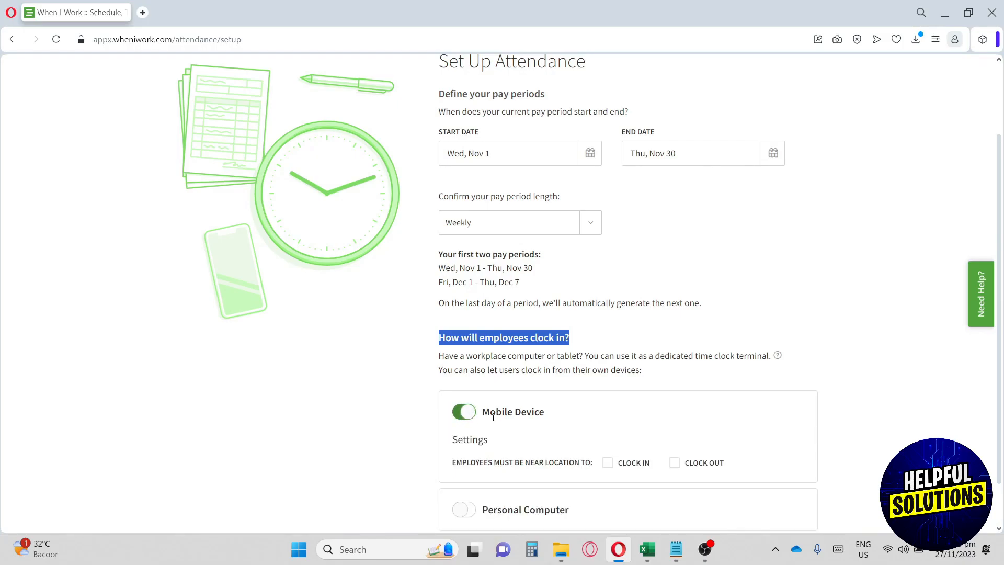
left_click_drag(494, 465, 594, 467)
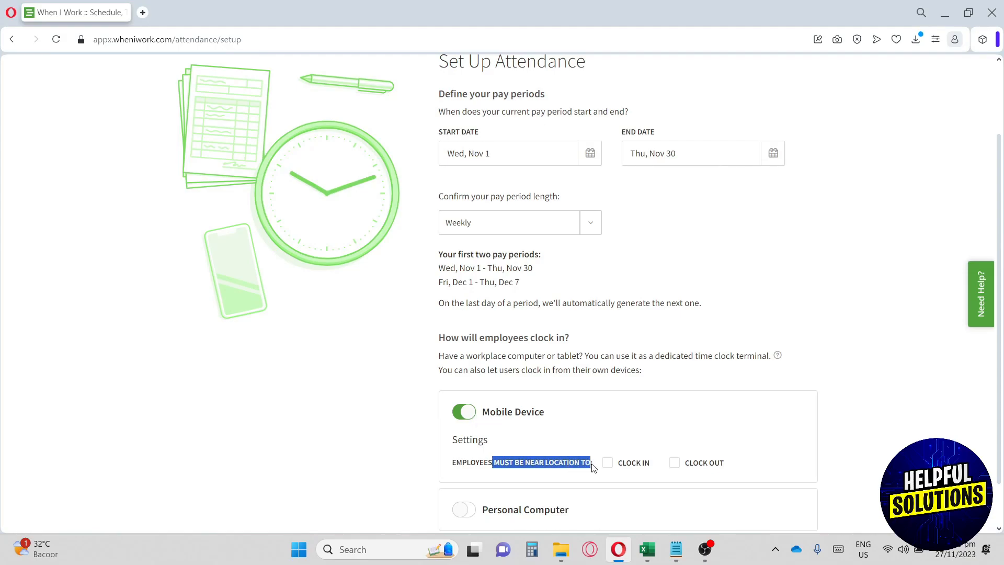
left_click(608, 463)
scroll(610, 460, "down", 1)
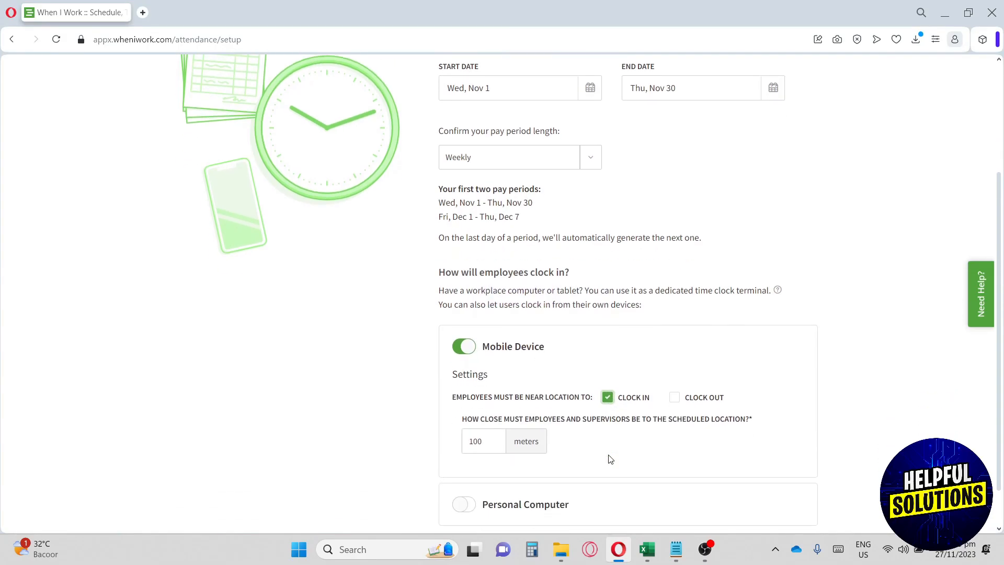
scroll(610, 459, "down", 1)
left_click(747, 509)
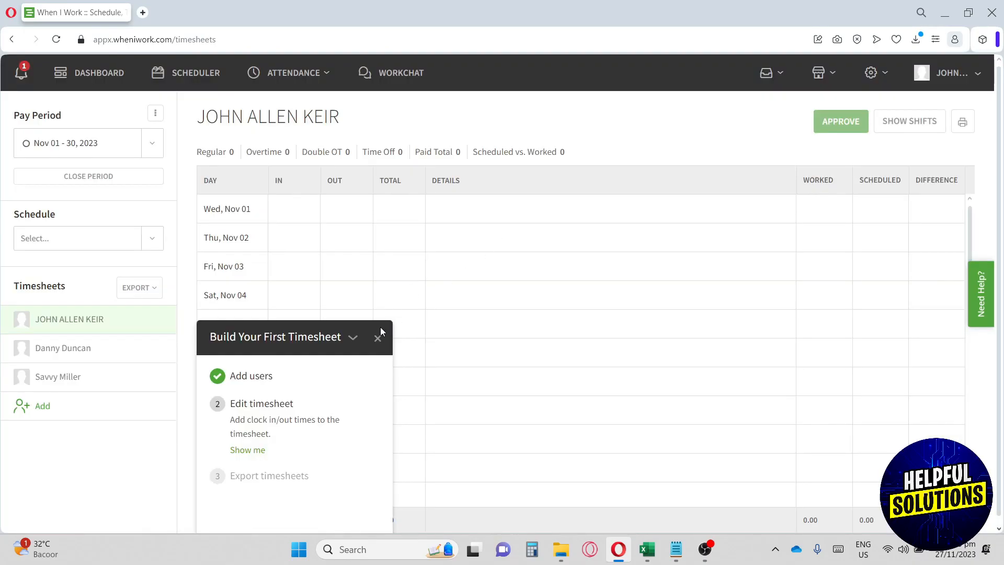
Dismiss the Build Your First Timesheet guide and view the second and third employees' timesheets.
left_click(377, 338)
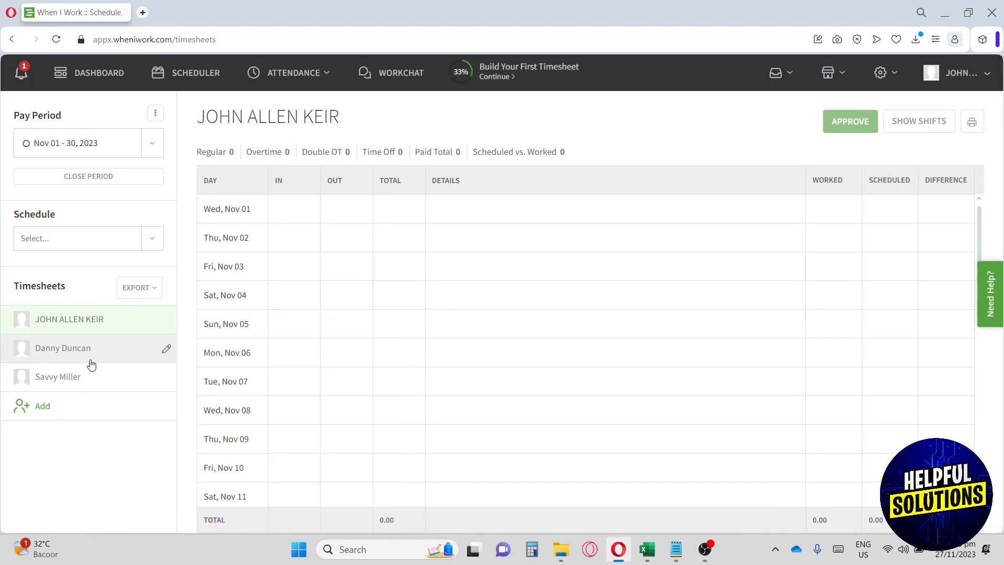
left_click(89, 360)
left_click(90, 382)
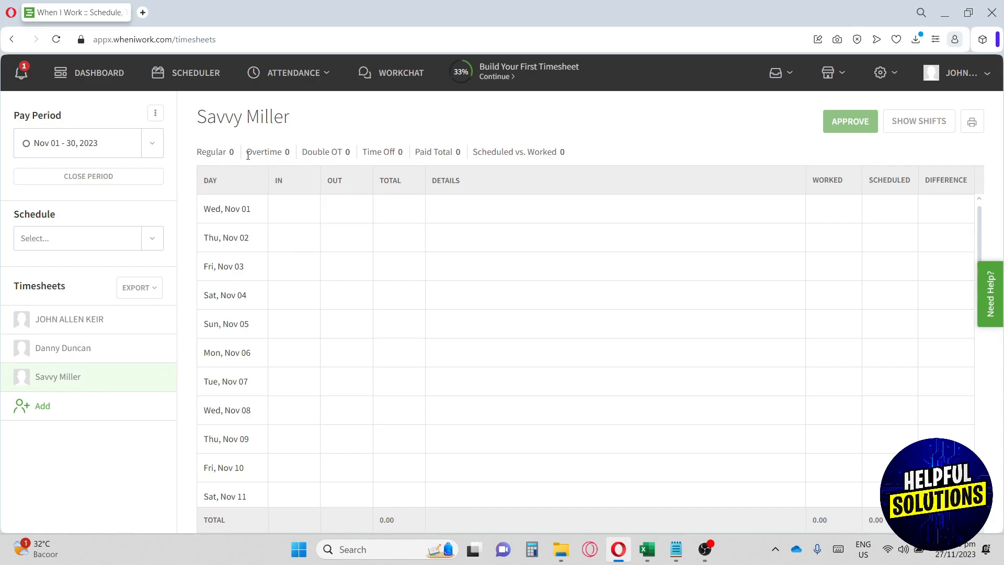
Check the Overtime, Double OT and Paid Total figures, all showing 0.
left_click_drag(247, 155, 352, 153)
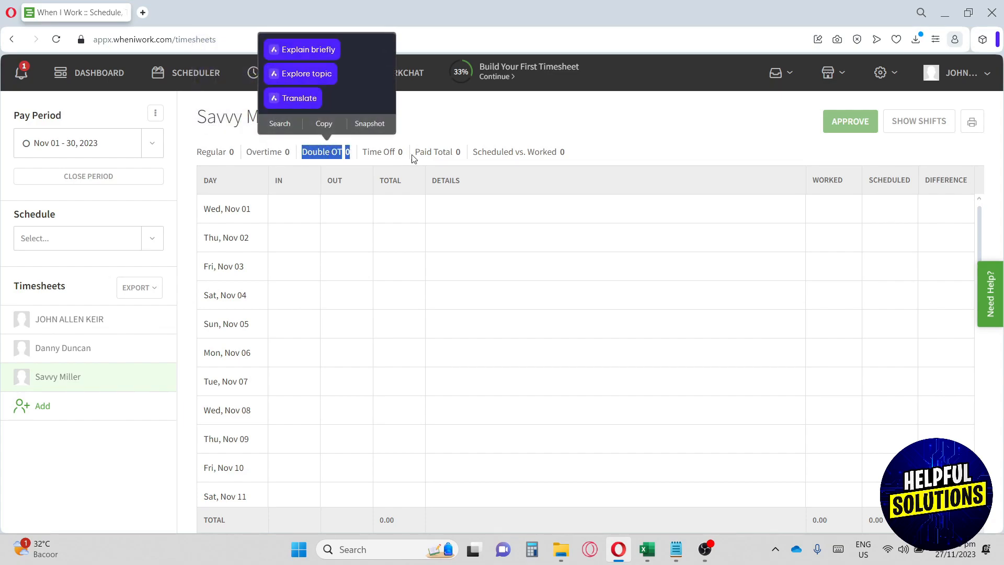
left_click(419, 153)
left_click_drag(418, 153, 465, 155)
left_click(467, 110)
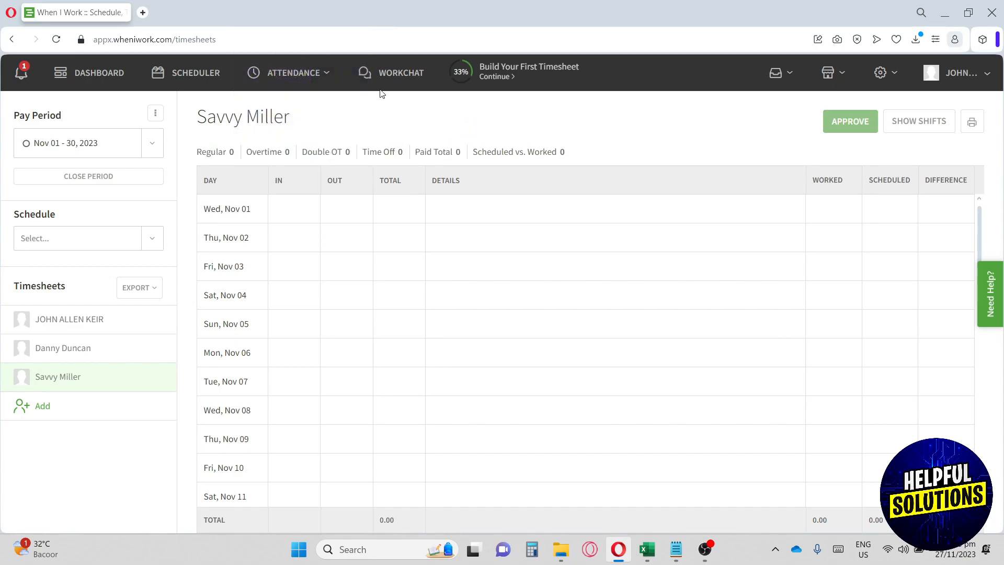
Browse the WorkChat setup page, then return through the Dashboard to the Nov 27 – Dec 3 schedule.
left_click(394, 75)
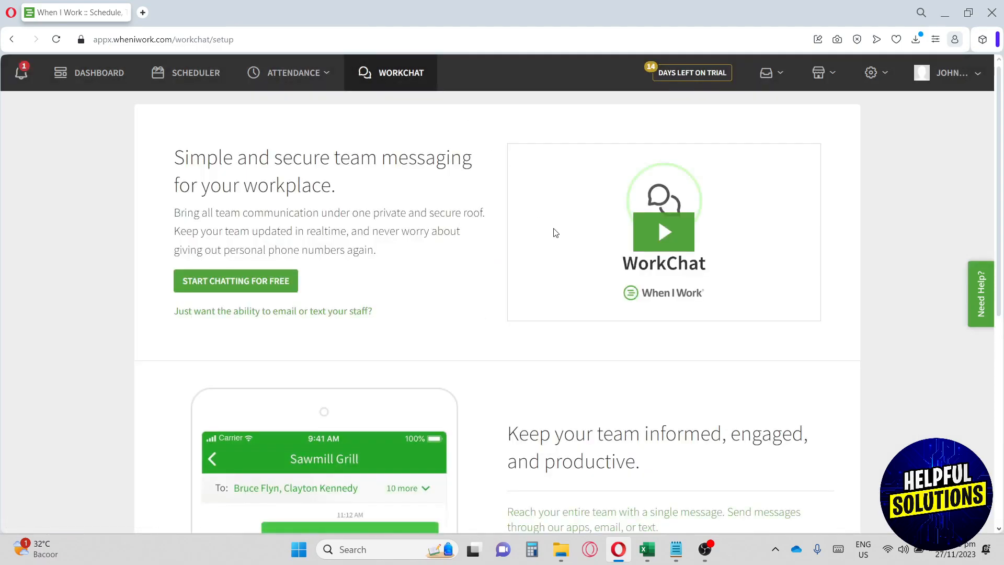
scroll(555, 233, "down", 1)
scroll(556, 233, "down", 2)
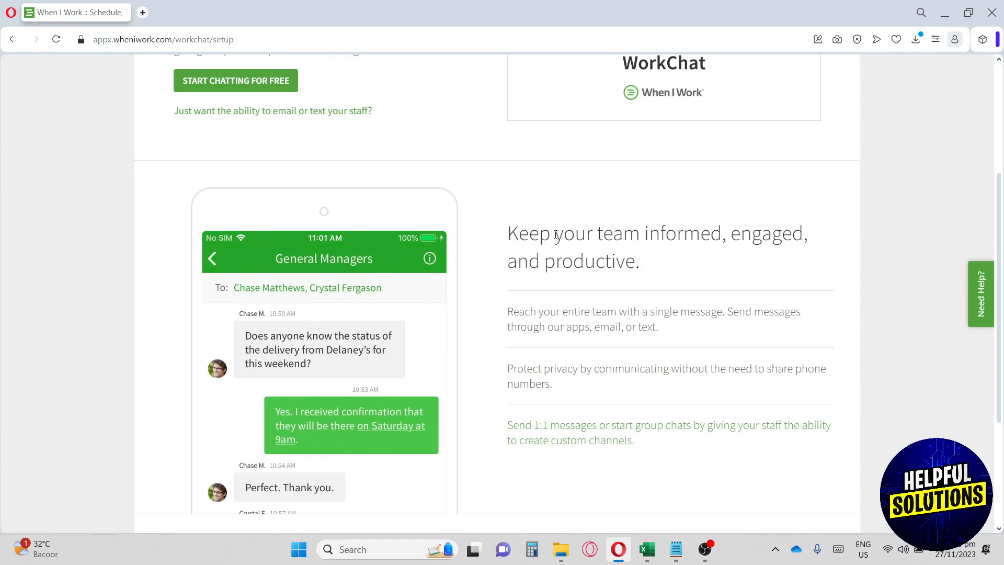
scroll(555, 233, "down", 2)
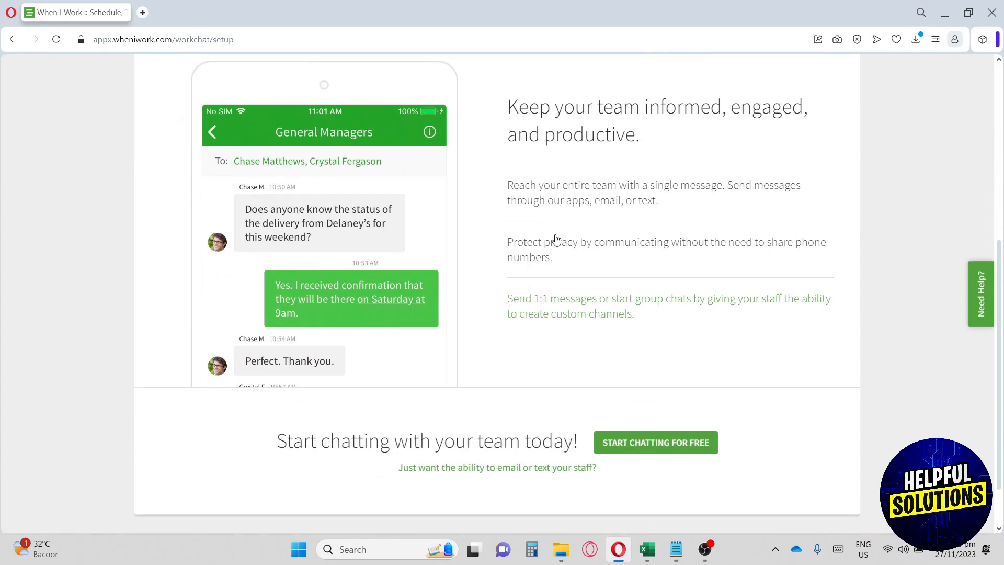
scroll(556, 239, "up", 5)
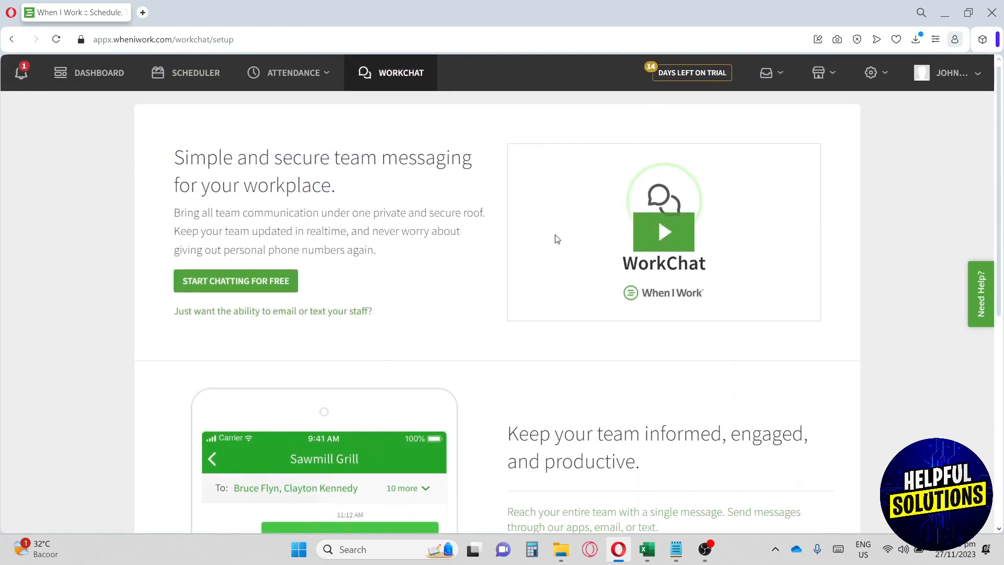
left_click(75, 77)
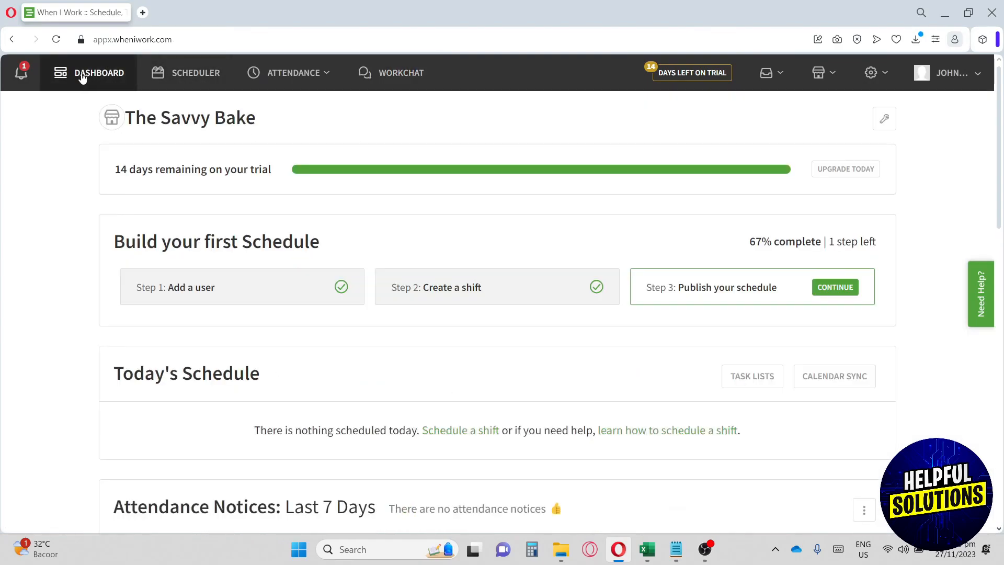
left_click(180, 74)
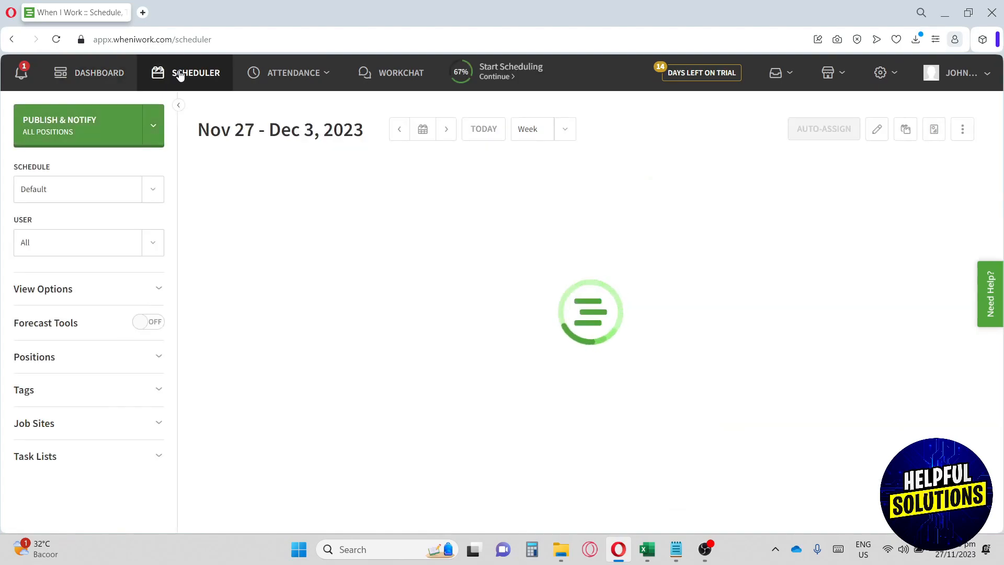